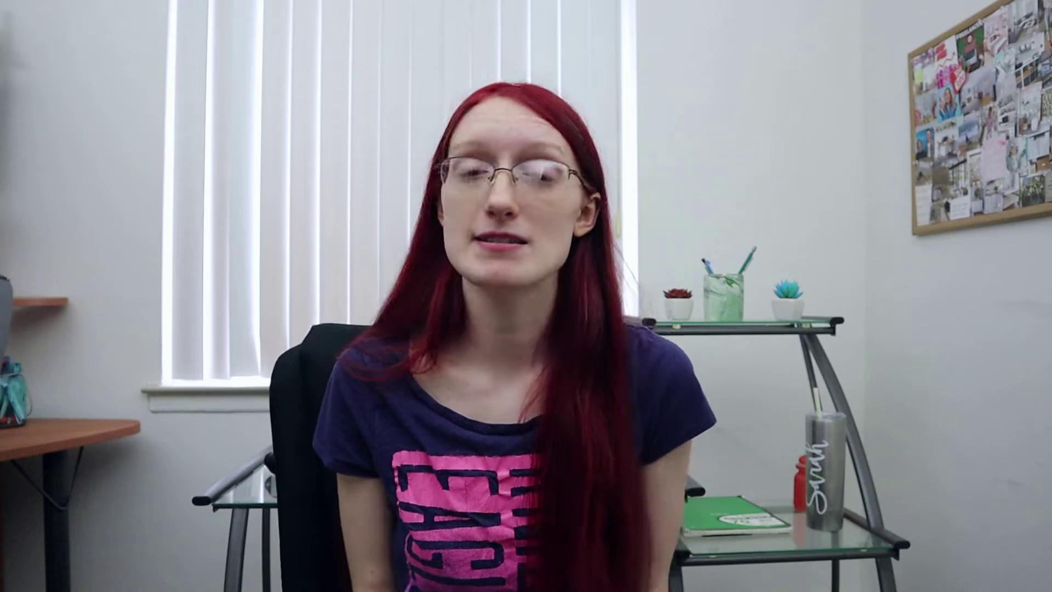
Step: Open '5 Simple Ways to Spend Less Time Online as a Content Creator!' from the Posts list in the block editor
drag(19, 331, 670, 305)
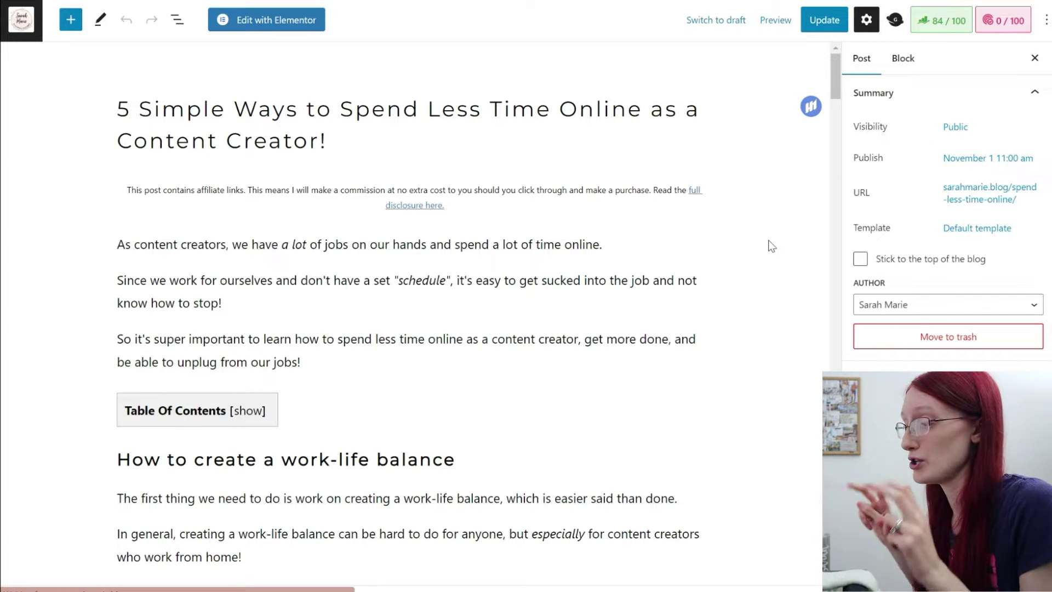
click(663, 250)
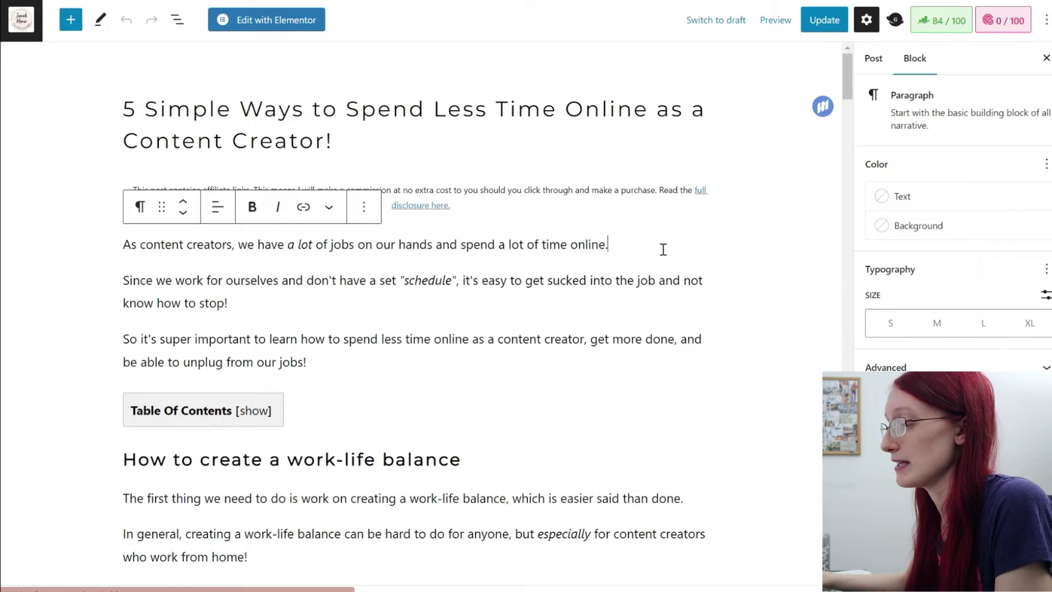
key(Return)
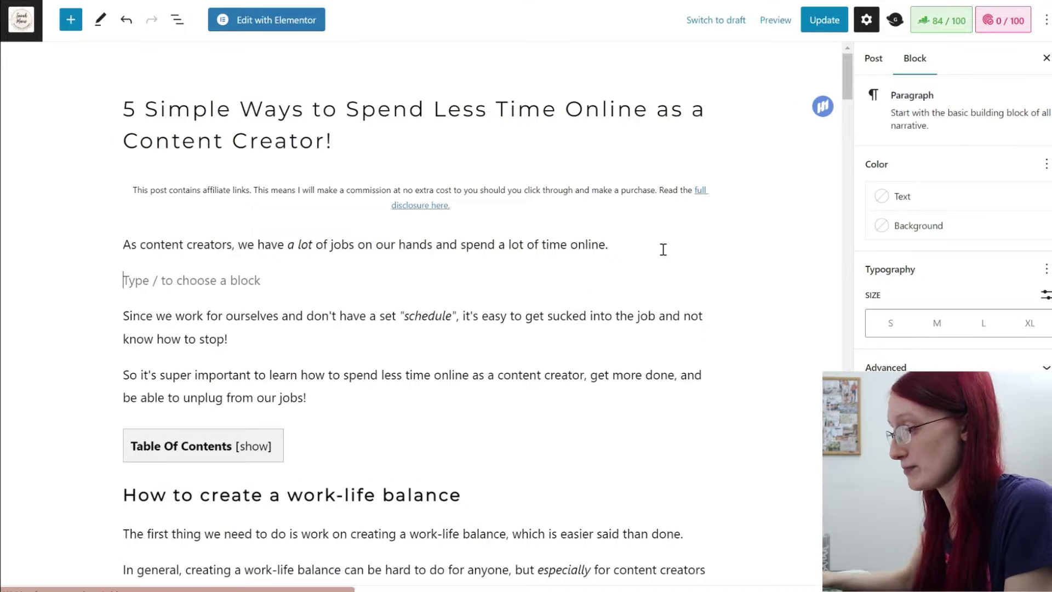
text(gfkdjfdksj)
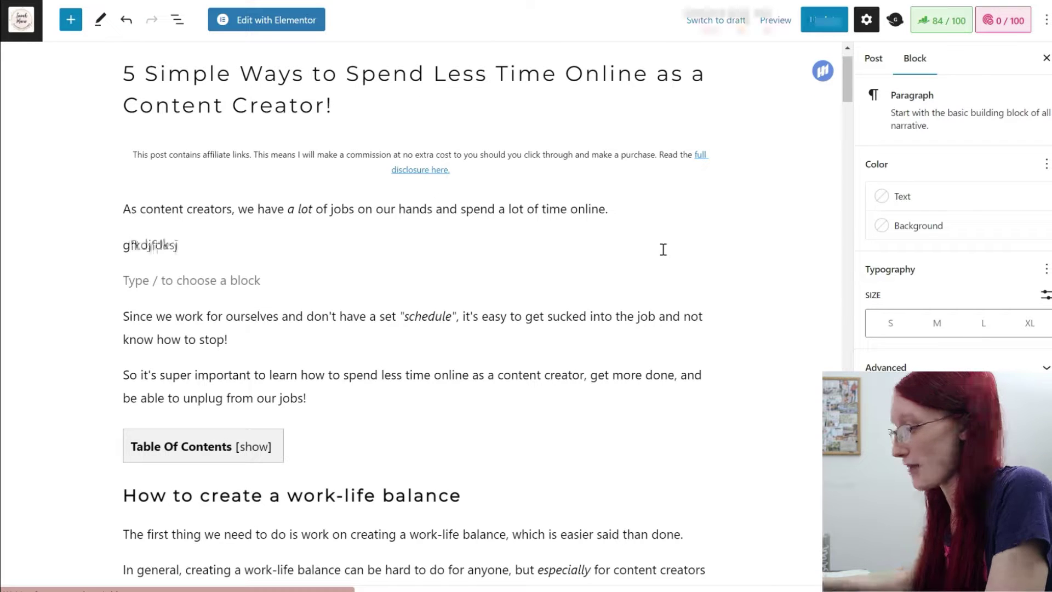
key(BackSpace)
key(BackSpace)
key(BackSpace)
key(BackSpace)
key(BackSpace)
key(BackSpace)
key(BackSpace)
key(BackSpace)
key(BackSpace)
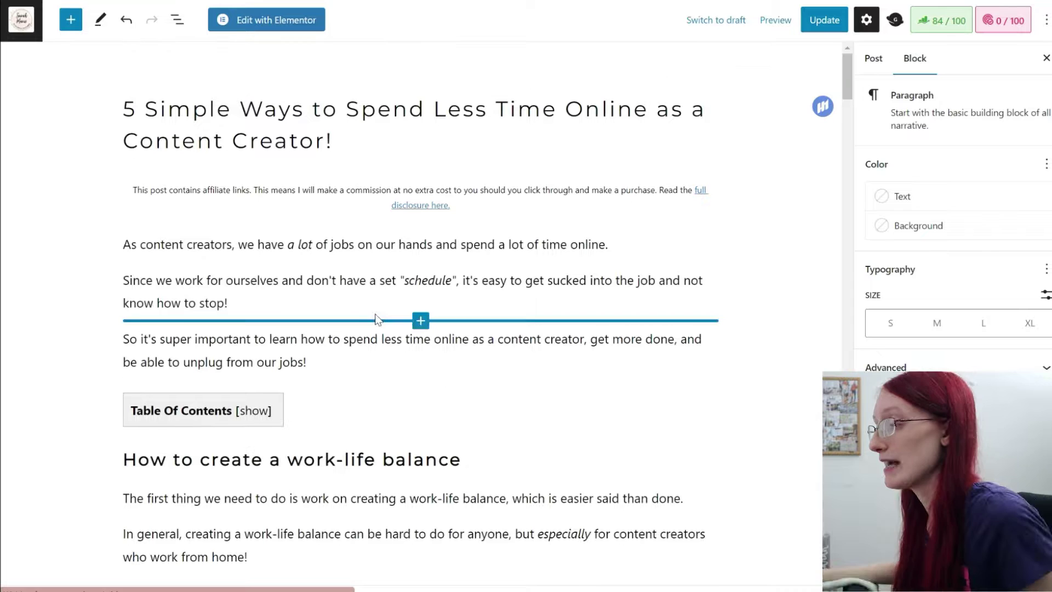
click(466, 201)
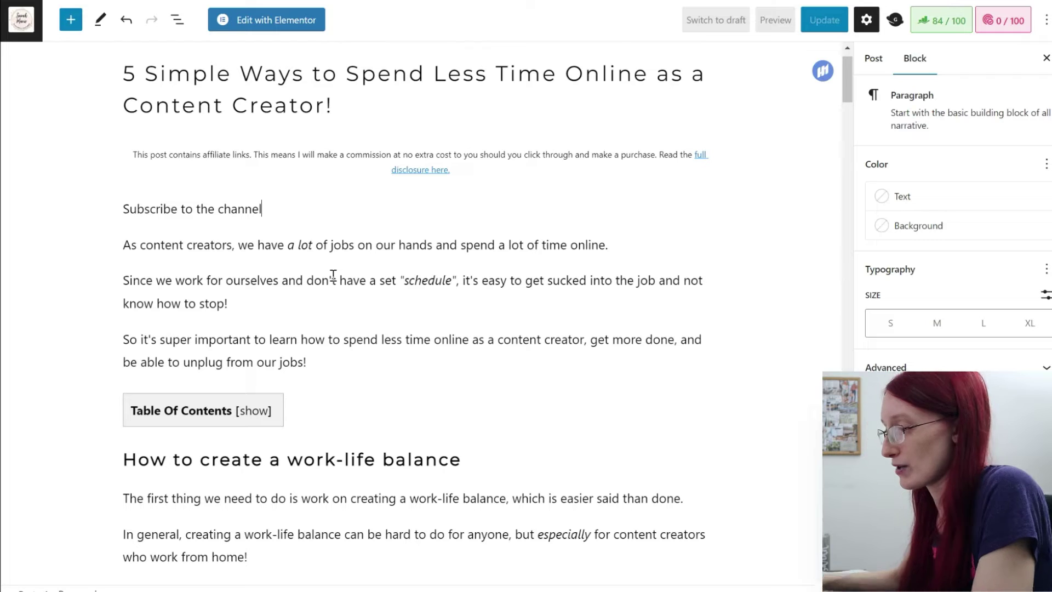
Step: Add an empty paragraph below the Subscribe line and begin making the Subscribe paragraph a reusable block
key(Return)
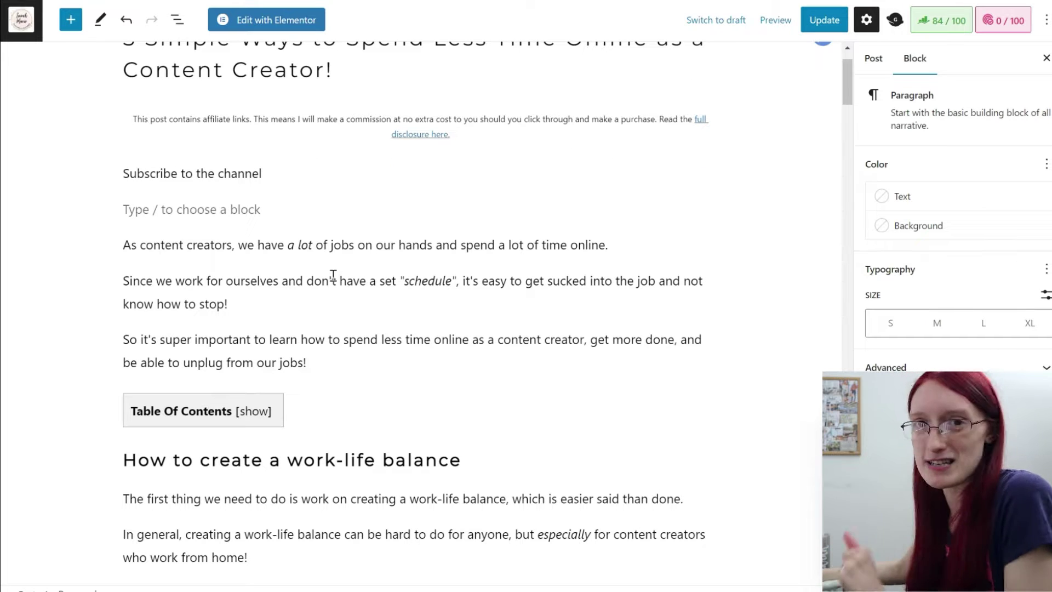
click(368, 139)
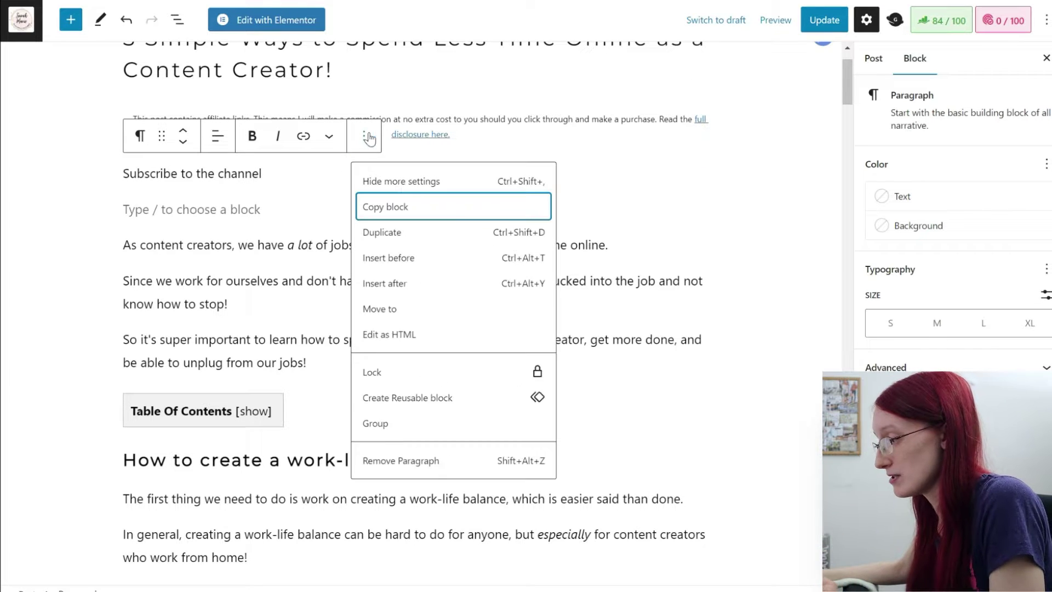
click(426, 408)
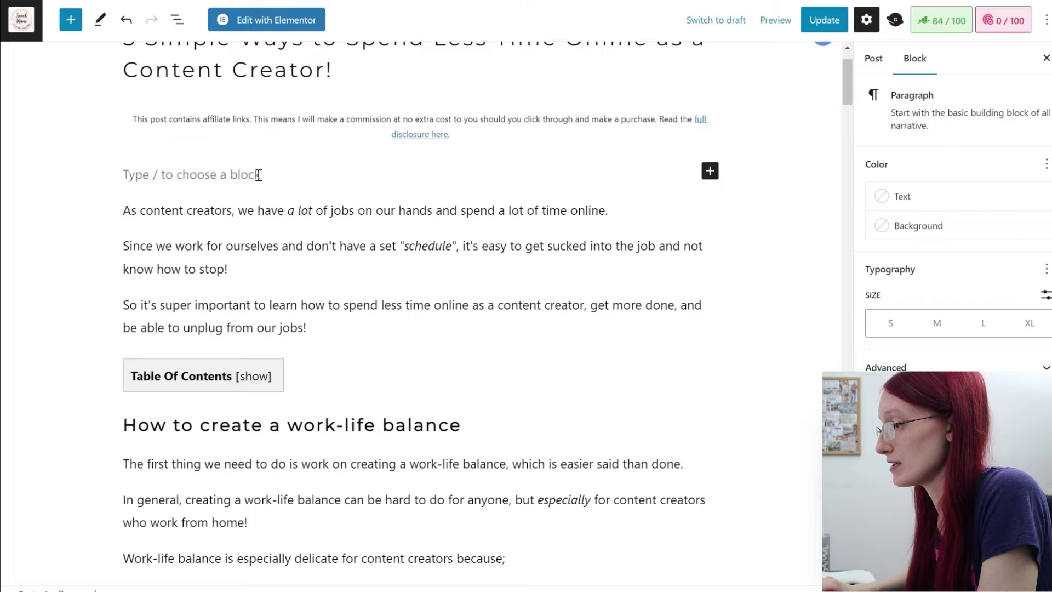
Step: Insert the Affiliate Disclosure reusable block, then add a new block after the first paragraph
text(/)
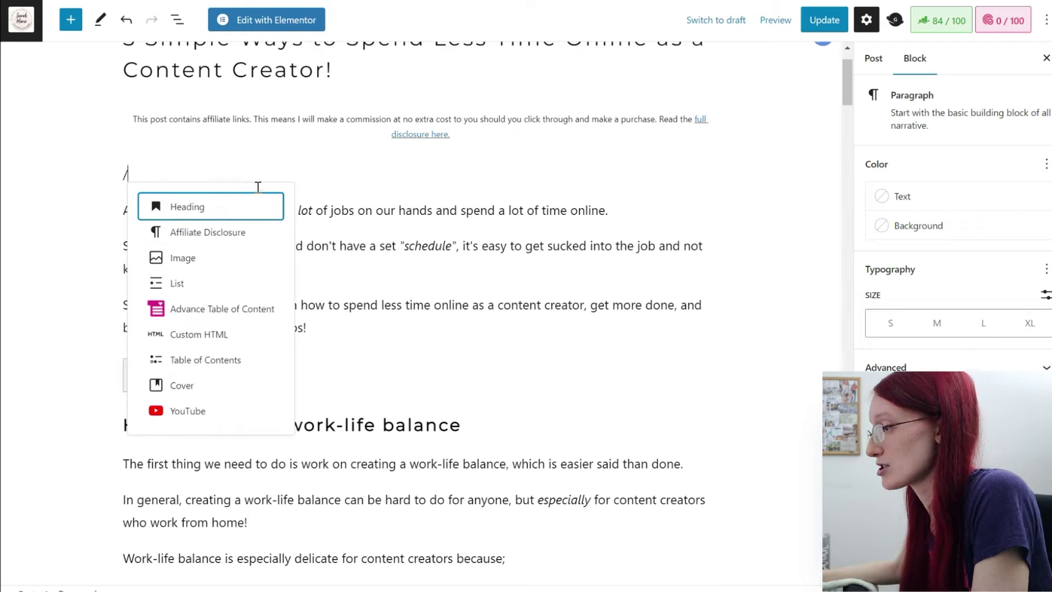
click(258, 230)
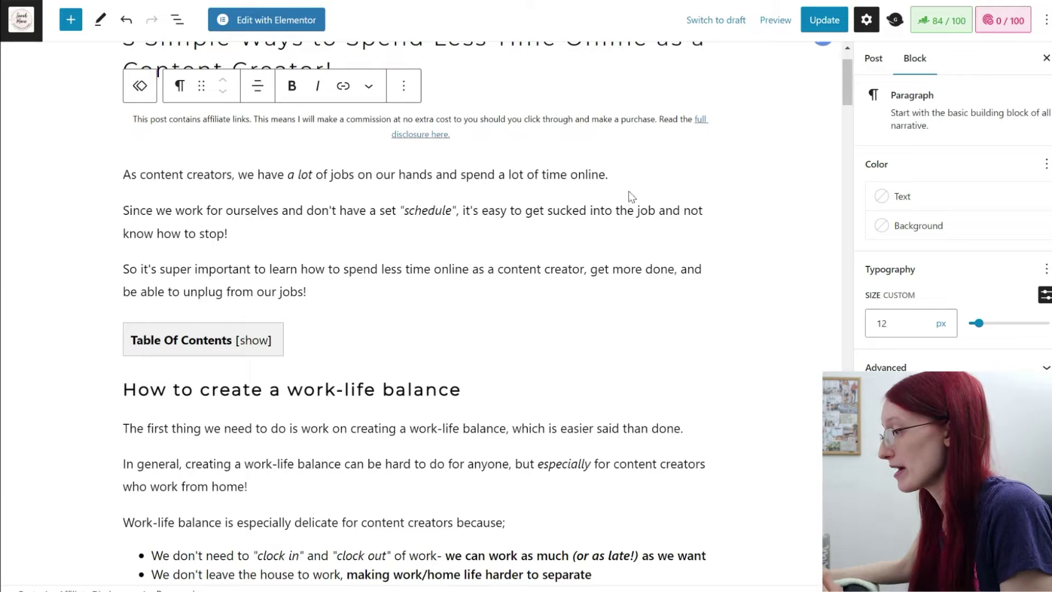
click(636, 179)
key(Return)
Step: Turn the new block into a heading, then remove the empty heading block
text(/)
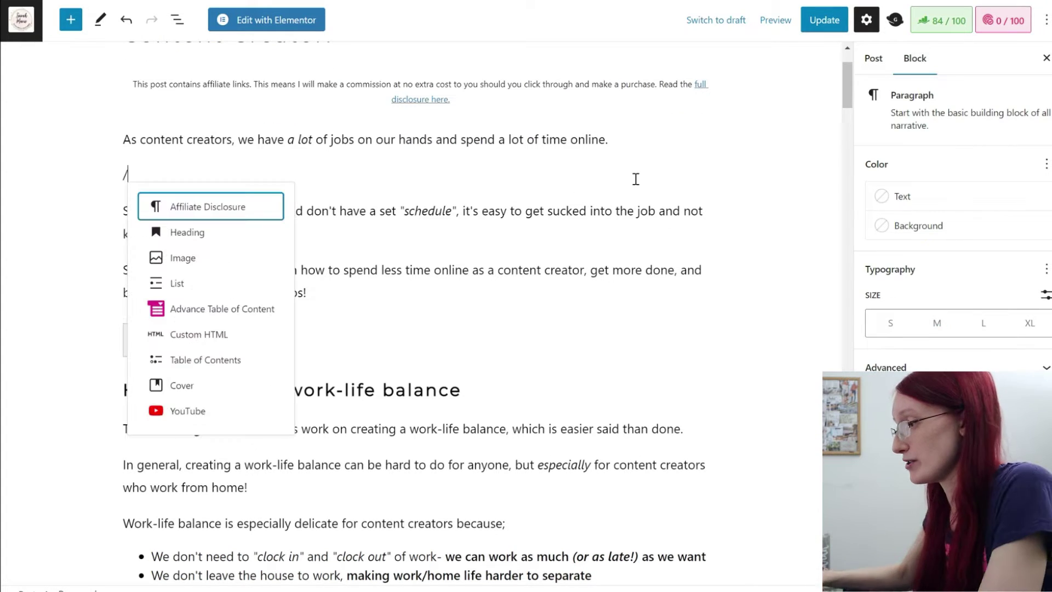
click(222, 232)
mouse_move(245, 203)
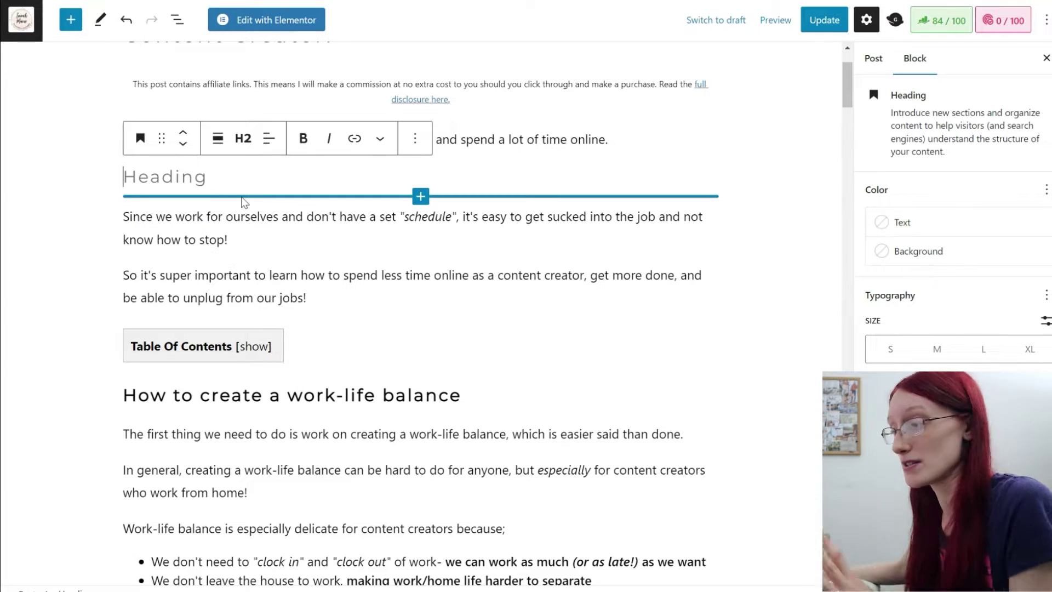
click(415, 138)
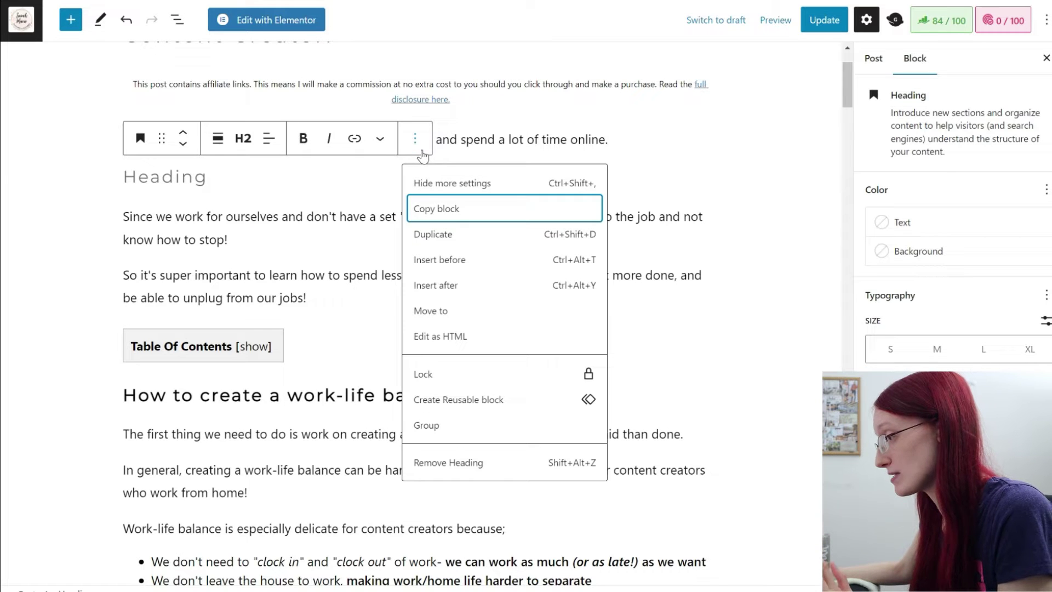
click(427, 462)
Step: Start a new paragraph after the first one and enter the /image slash command
key(Return)
text(/)
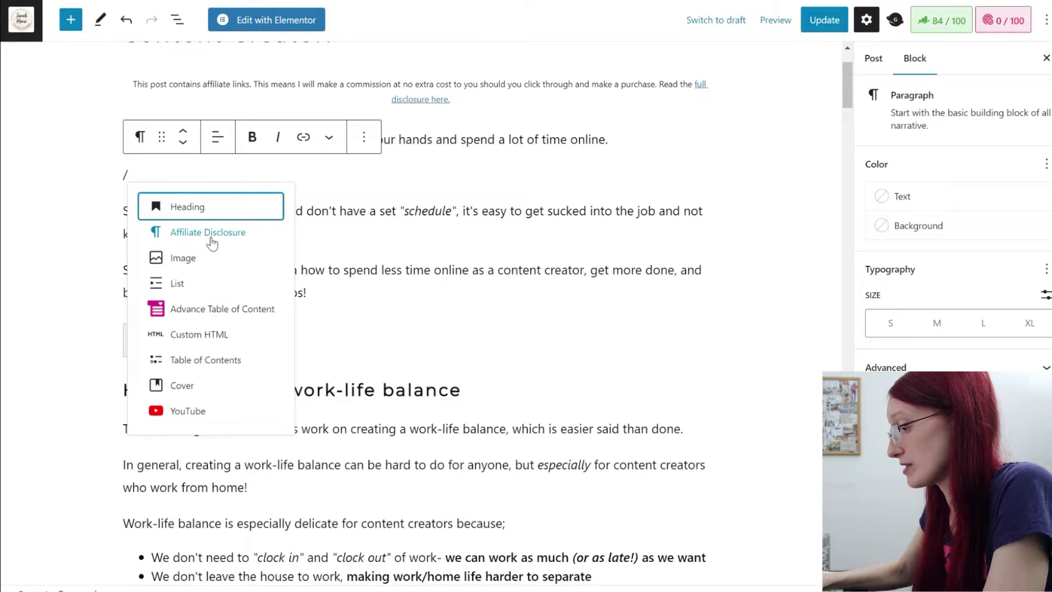
text(image)
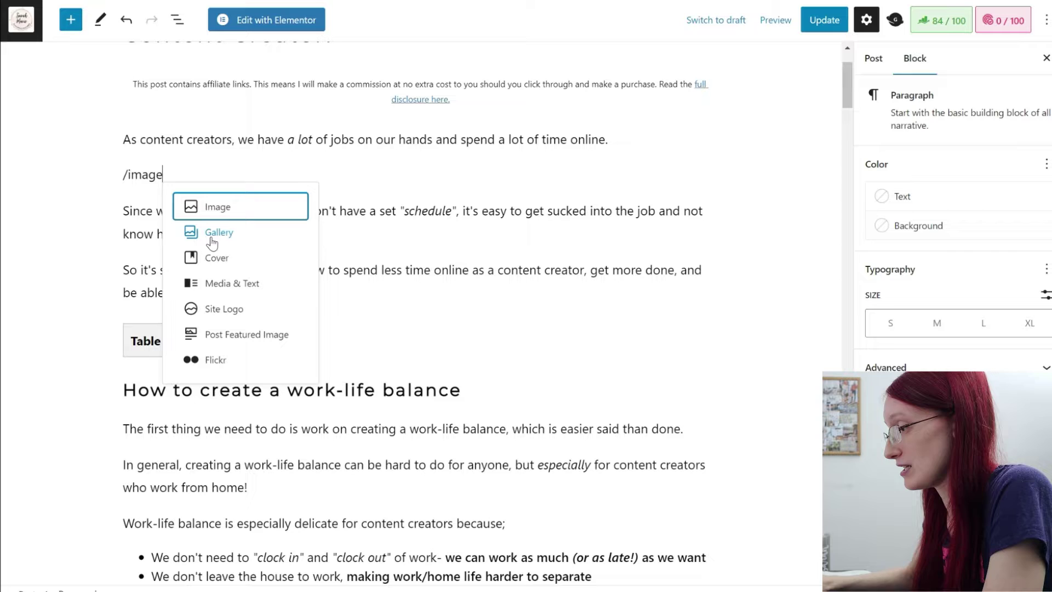
Step: Insert the 0-200K Impressions image from the Media Library, then delete it and type /
click(229, 212)
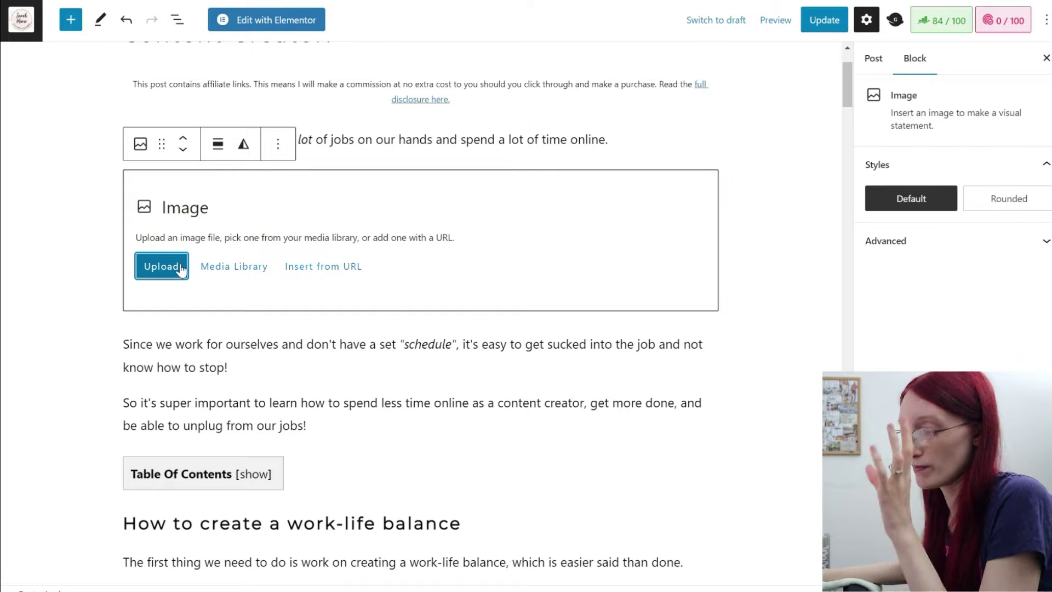
click(221, 269)
scroll(515, 283, down, 10)
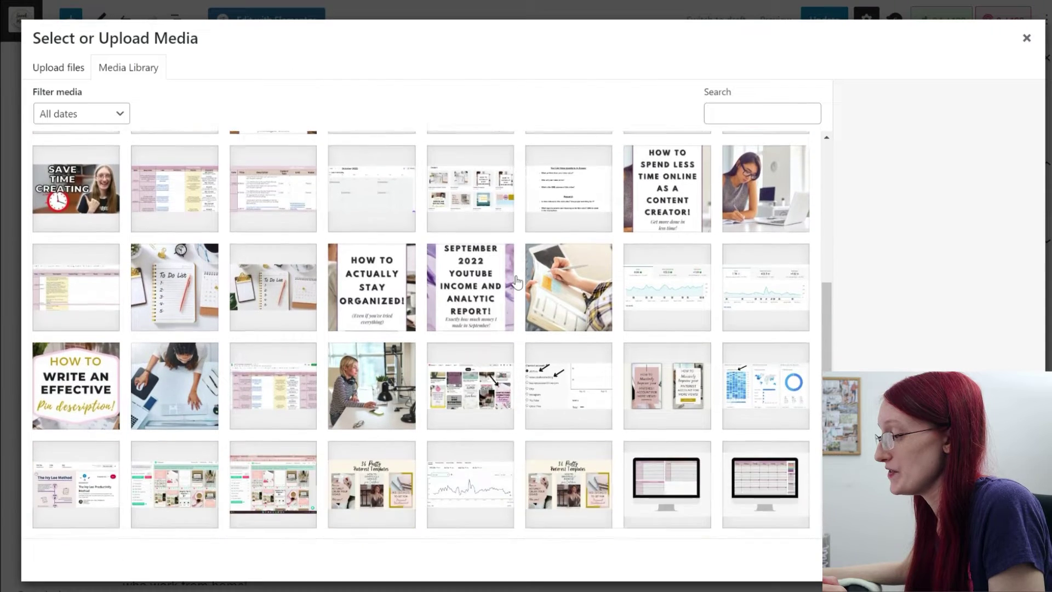
scroll(515, 283, up, 15)
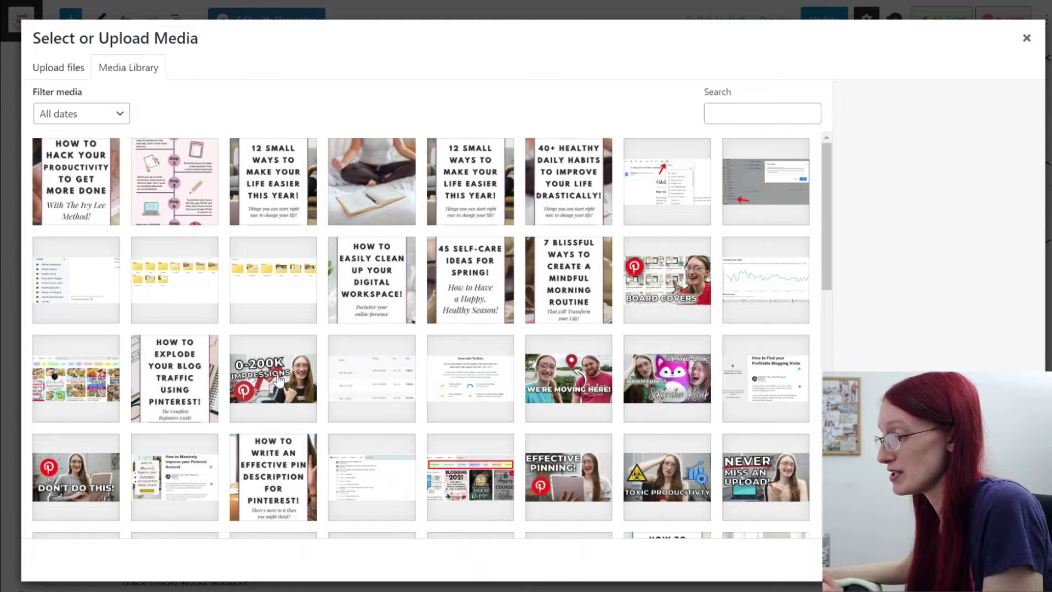
click(280, 380)
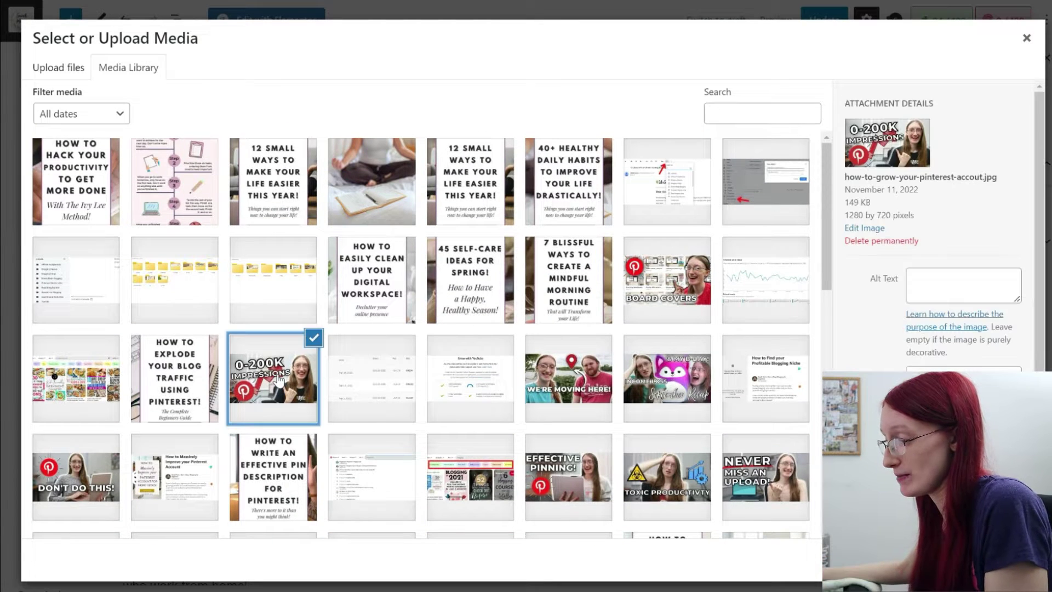
click(1014, 560)
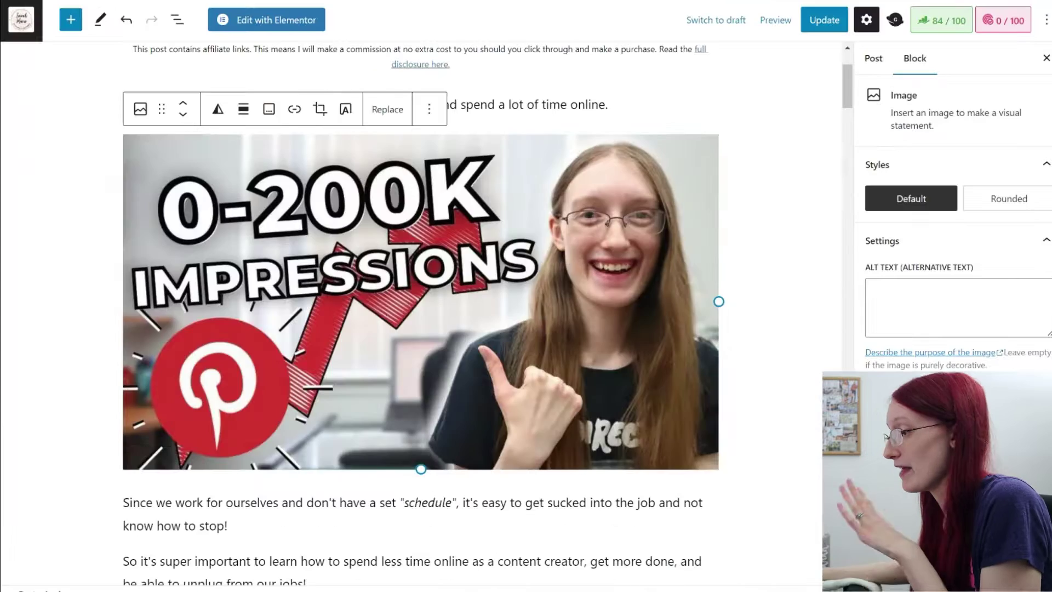
key(BackSpace)
text(/)
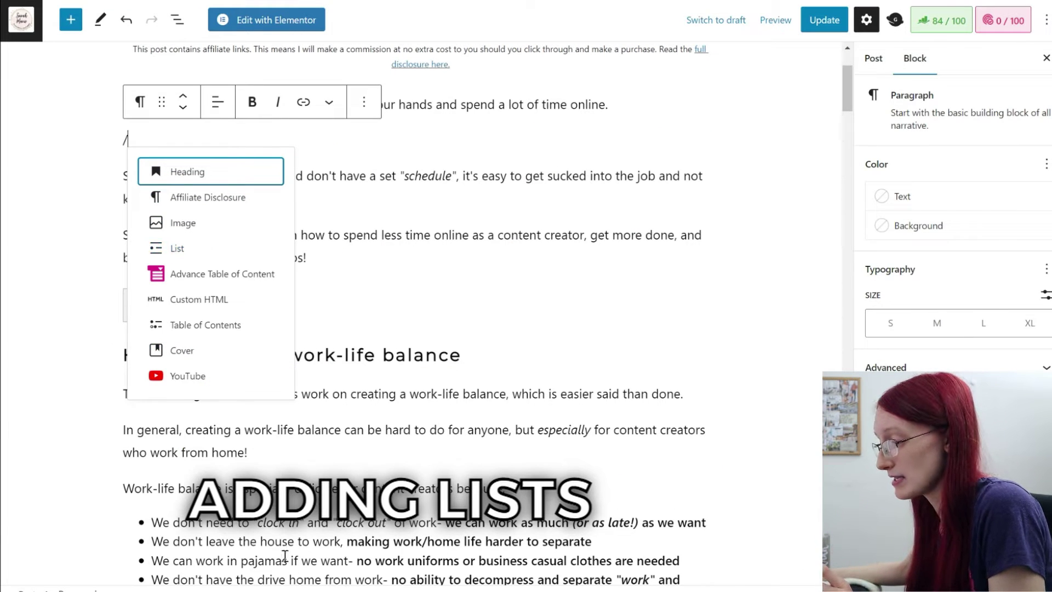
Step: Turn the new block into a bulleted list with three empty items
click(176, 256)
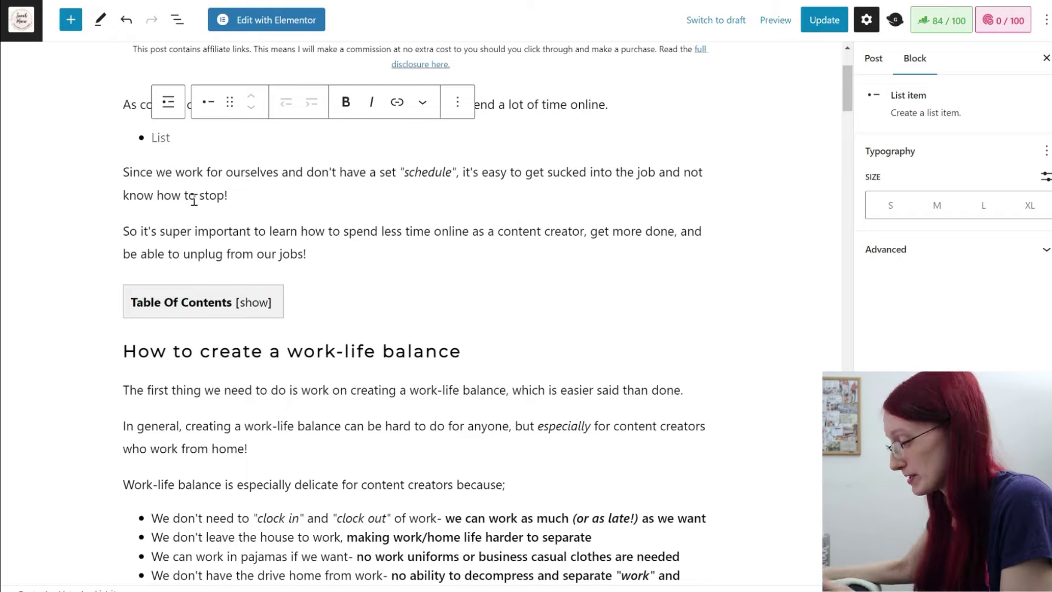
key(Return)
text(-)
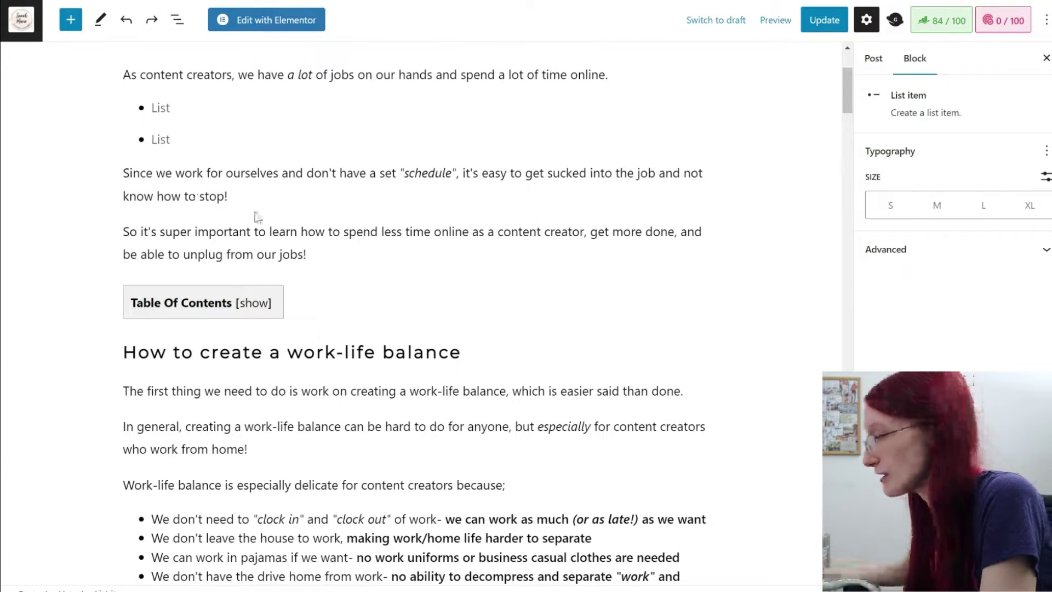
key(Return)
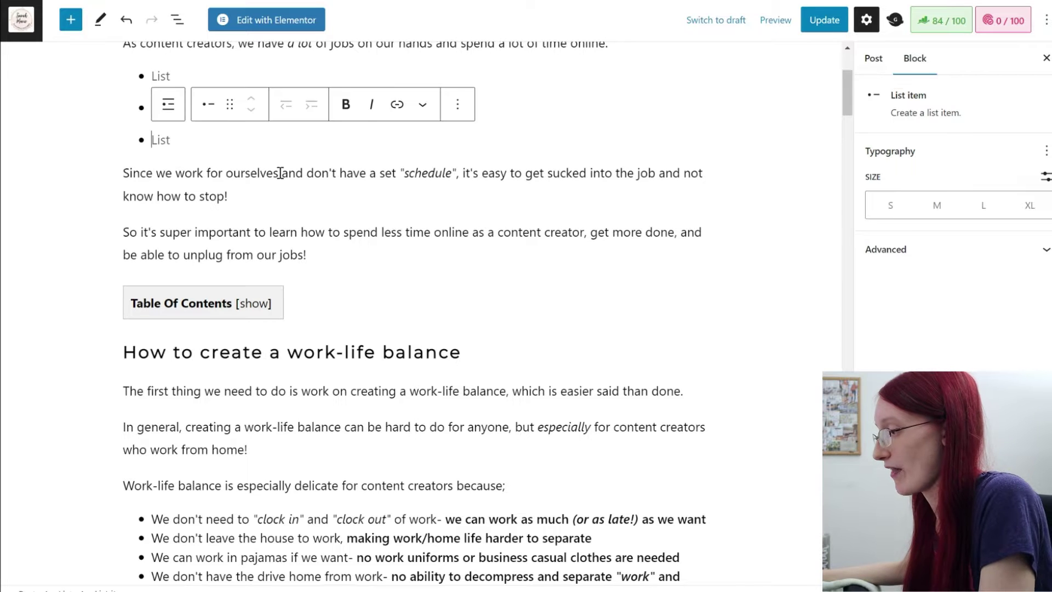
scroll(350, 247, down, 5)
click(423, 313)
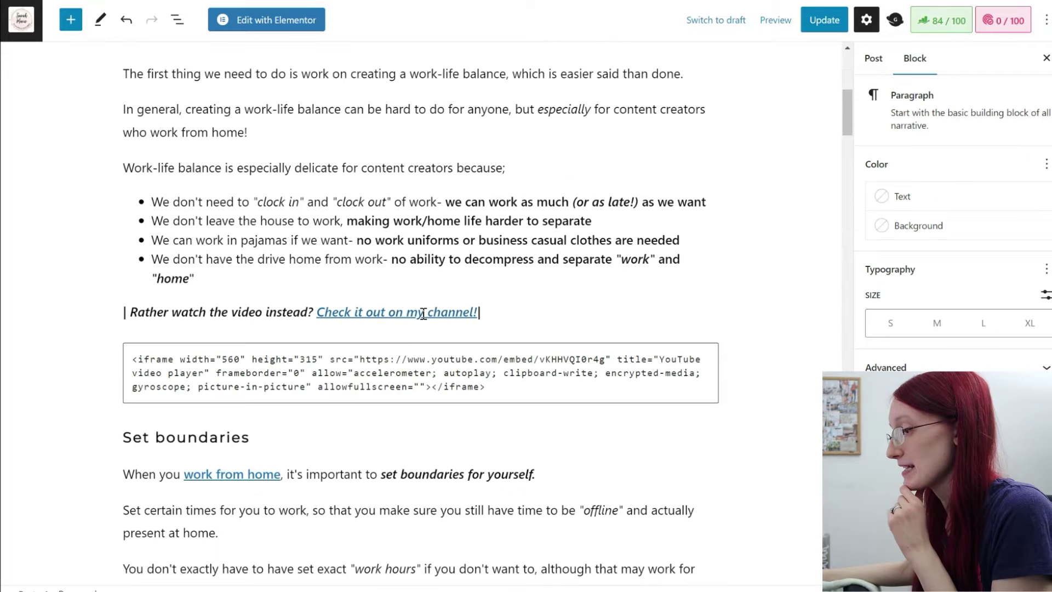
Step: Preview the YouTube embed code block, then add an empty block above the Set boundaries heading
click(376, 378)
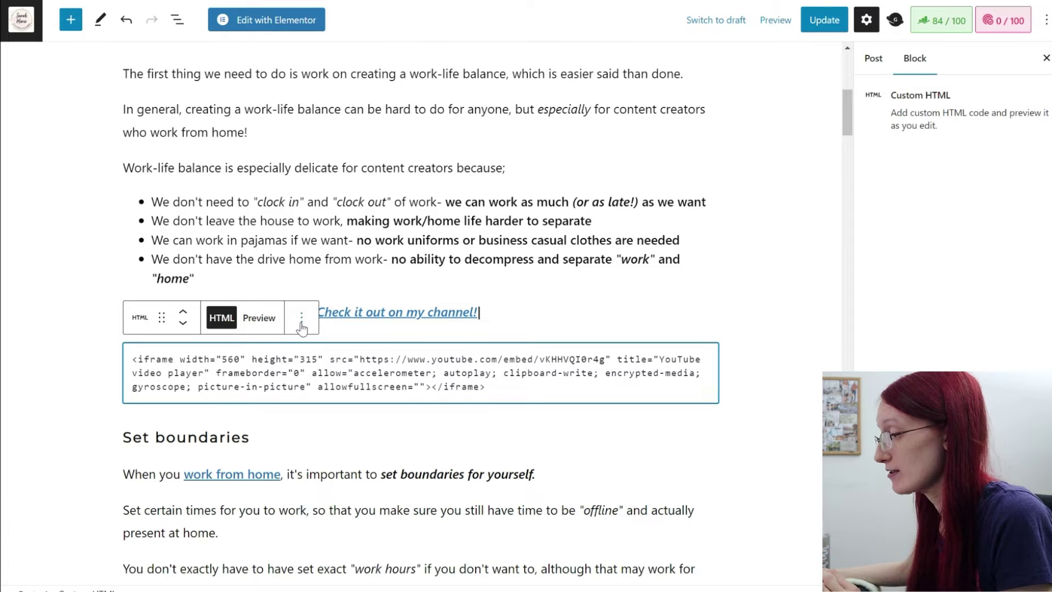
click(250, 321)
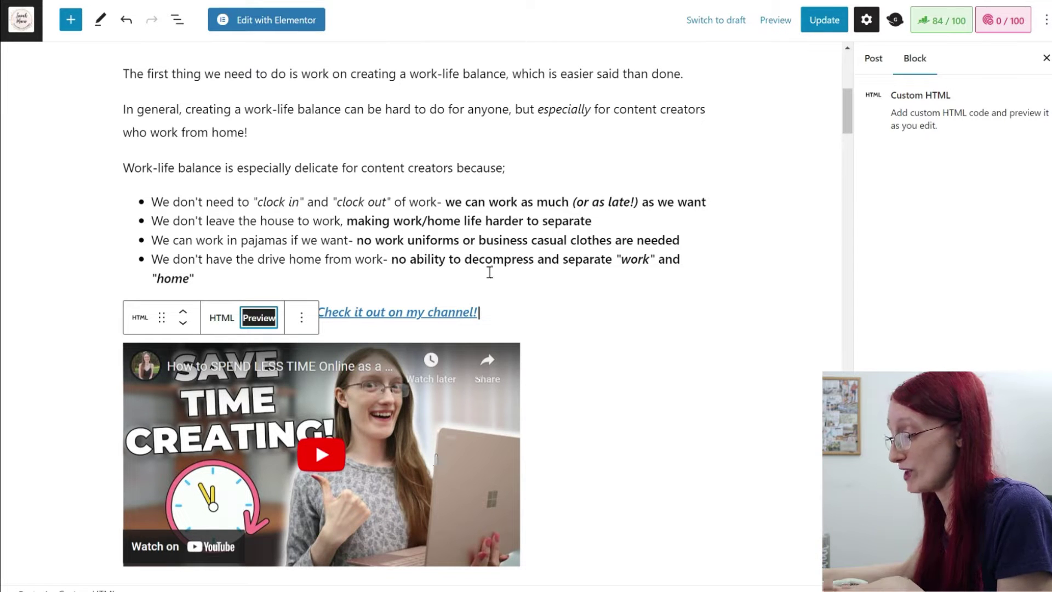
click(488, 239)
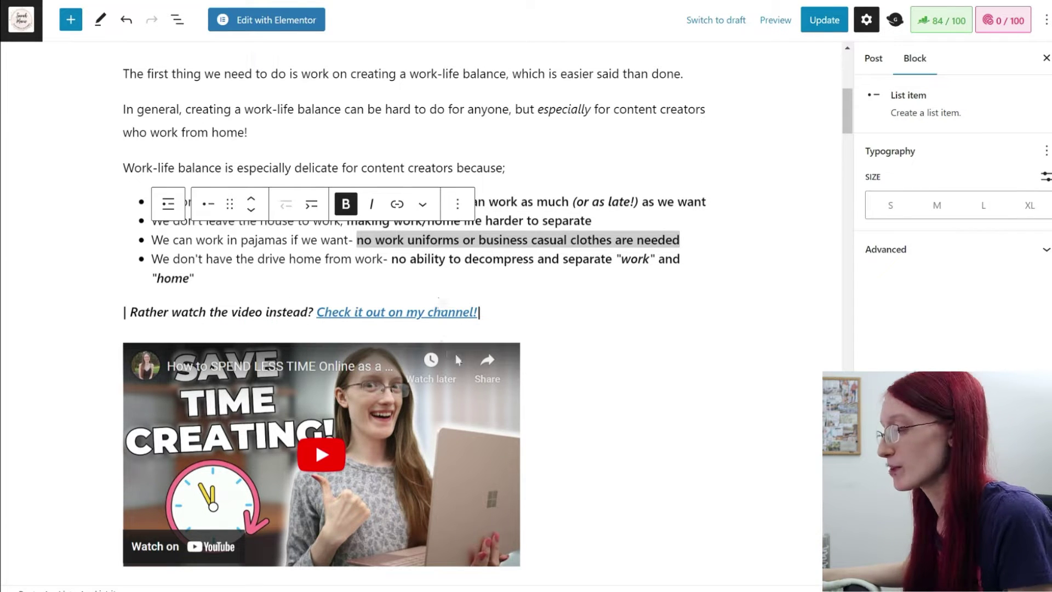
scroll(456, 355, down, 3)
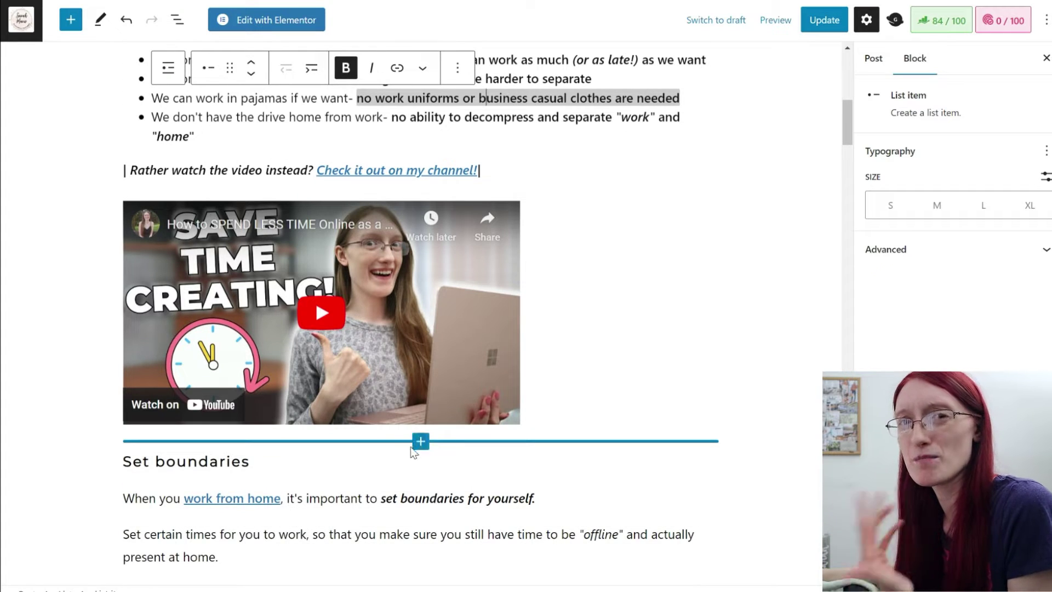
click(127, 460)
key(Return)
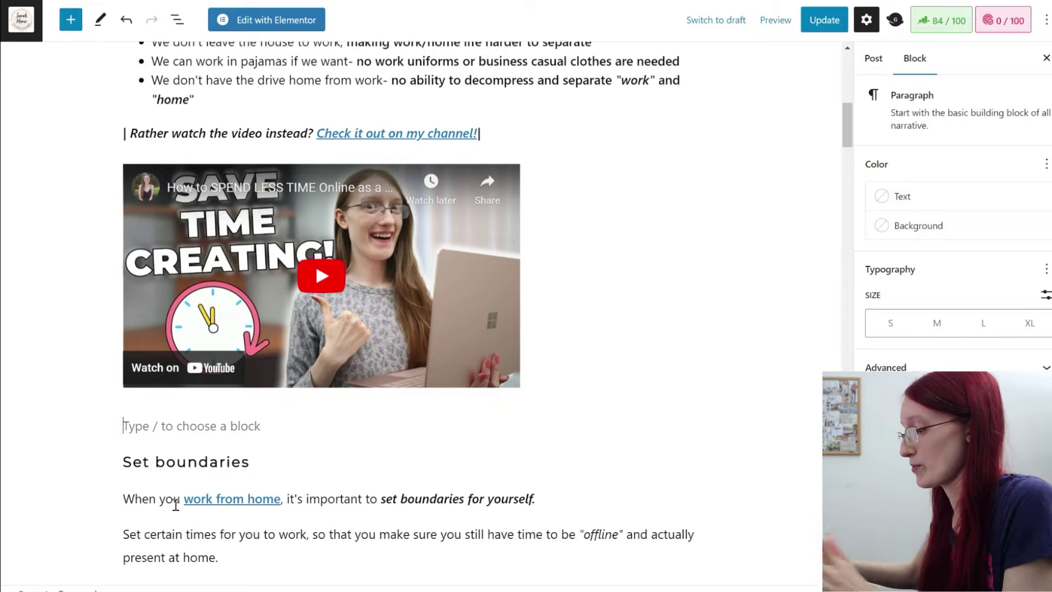
Step: Insert and remove a /yout YouTube embed block, then go to youtube.com in the browser
text(/yout)
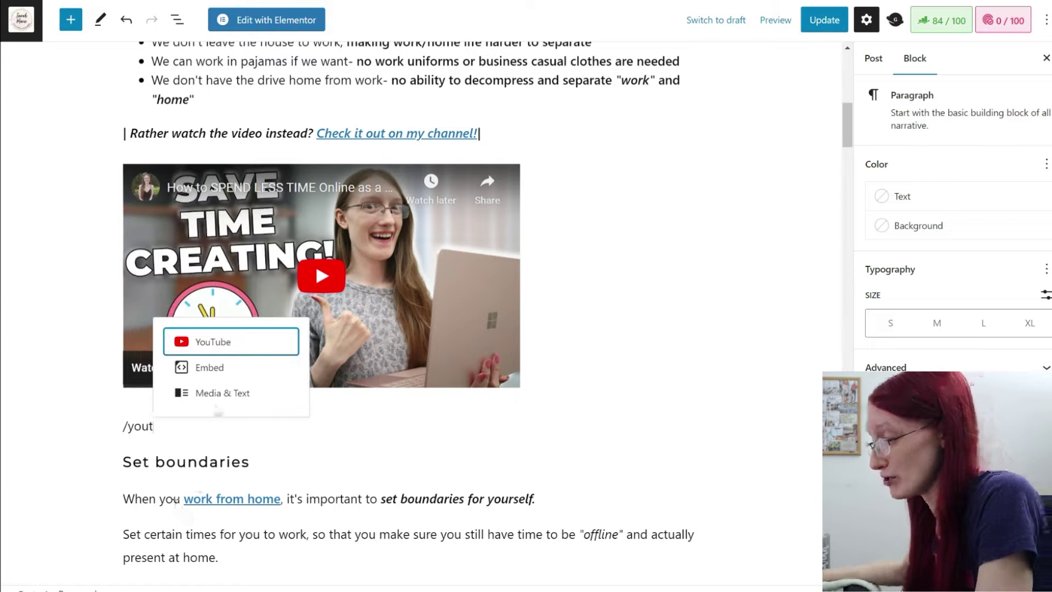
click(212, 350)
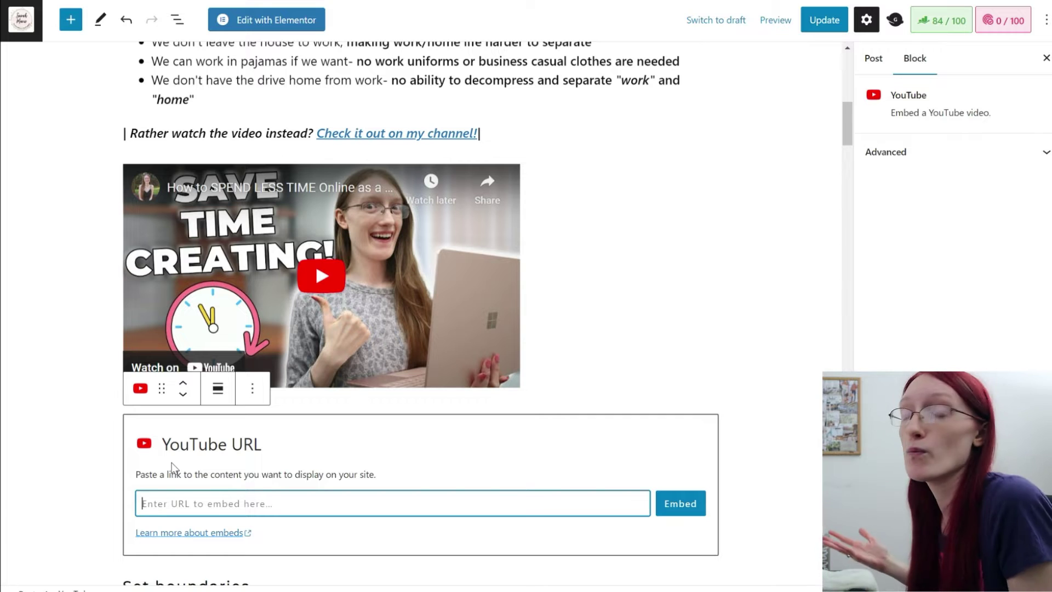
click(252, 388)
click(345, 344)
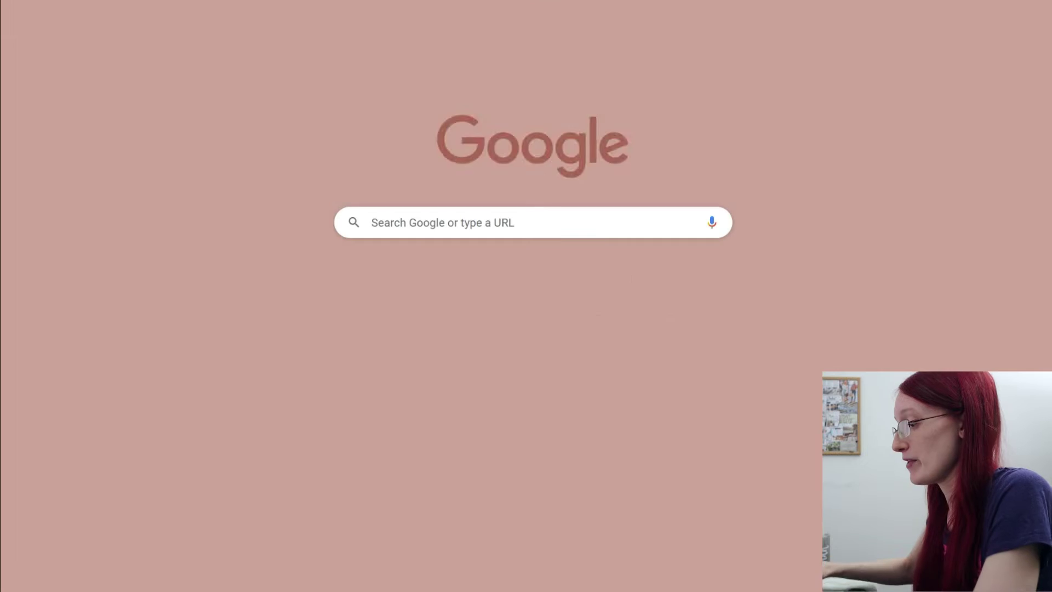
text(you)
key(Return)
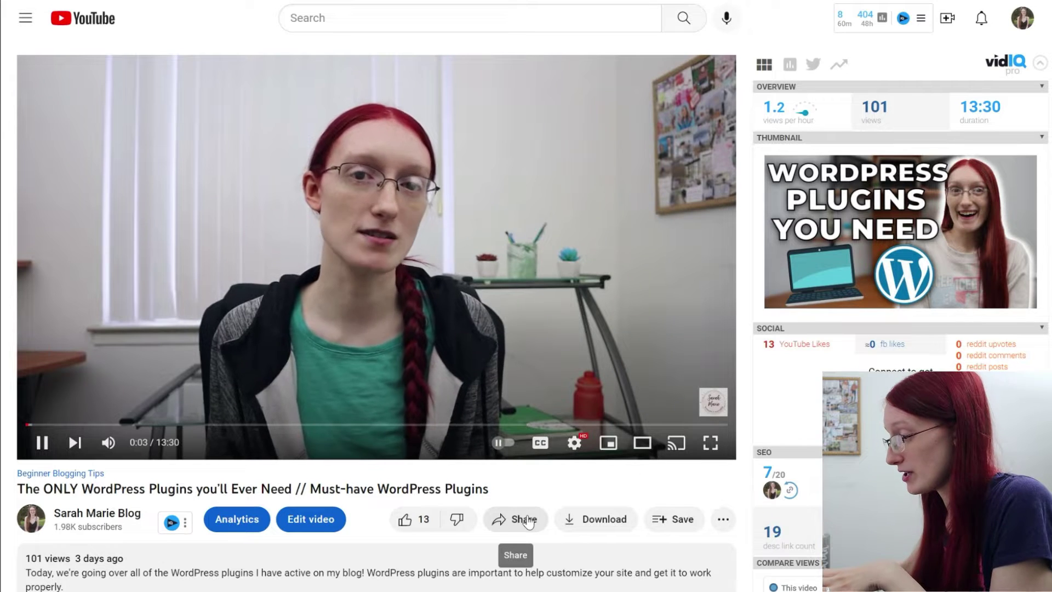
Step: Copy the iframe embed code from the plugins video's Share > Embed options
click(518, 519)
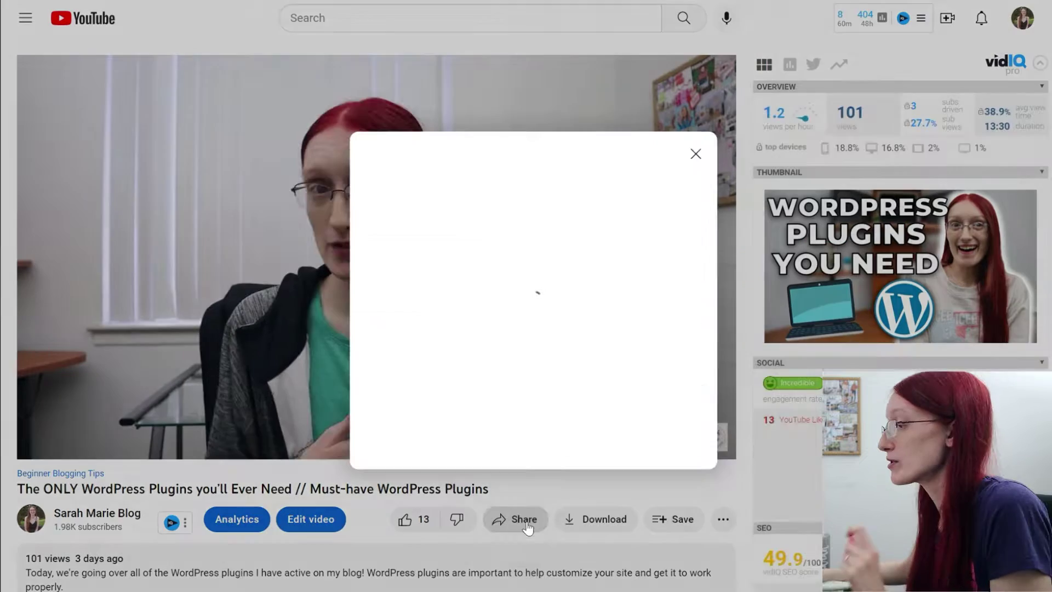
click(391, 301)
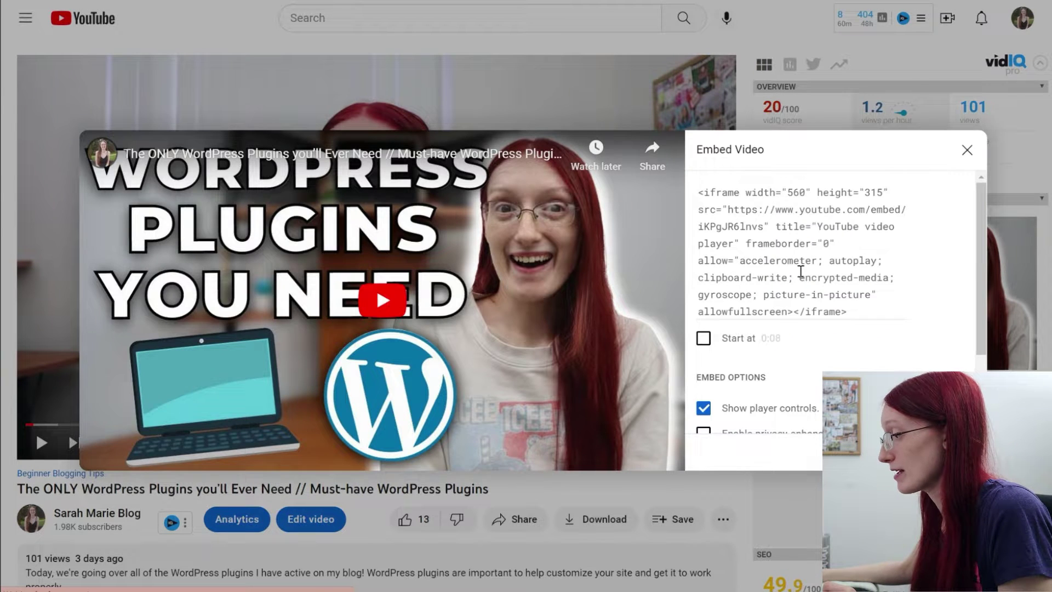
click(801, 271)
key(ctrl+c)
scroll(800, 270, down, 2)
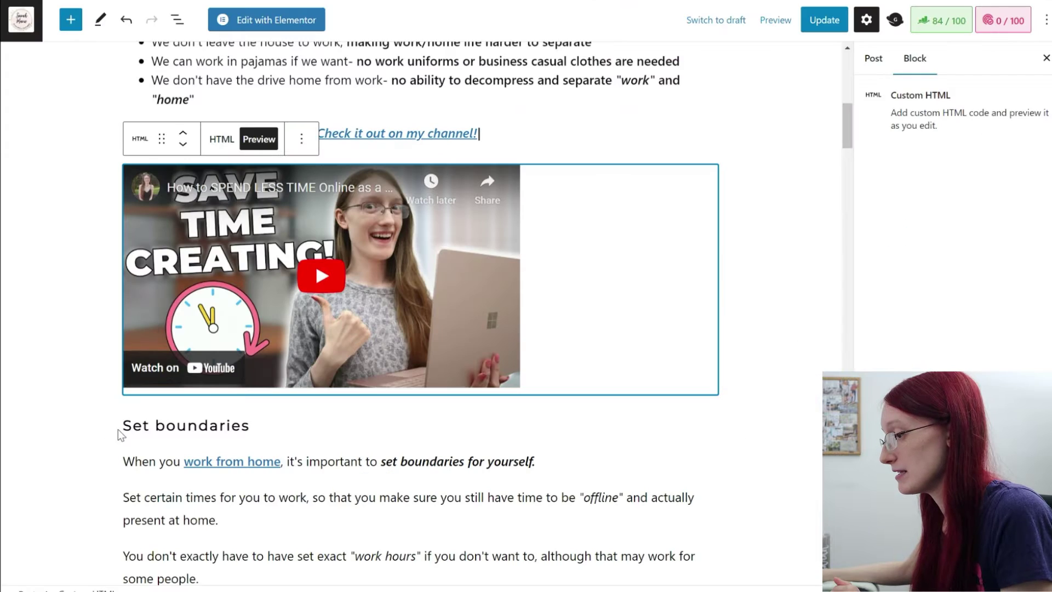
Step: Add a Custom HTML block above the Set boundaries heading with /html
key(Down)
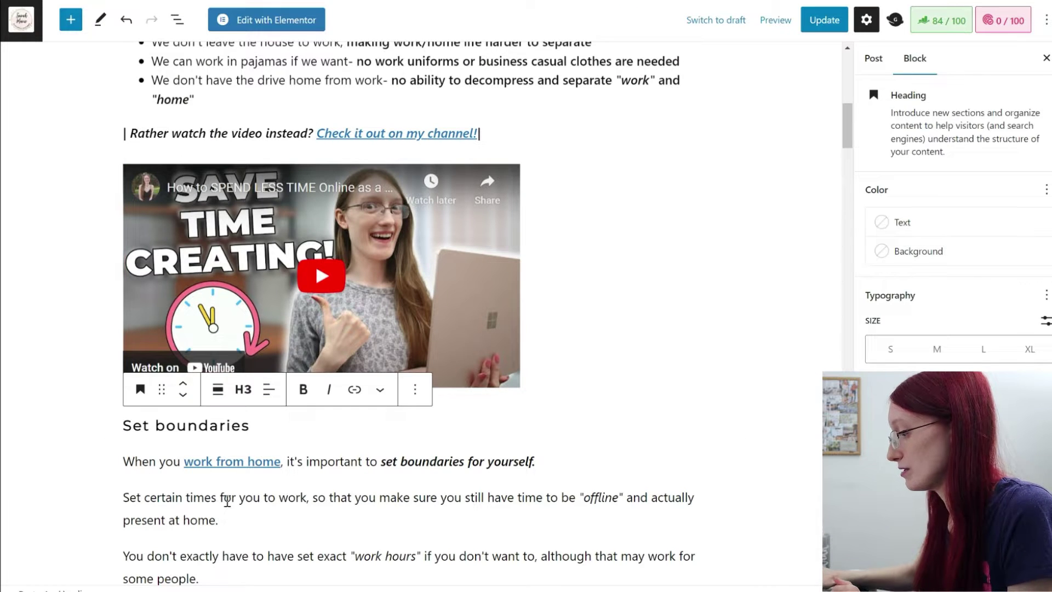
key(Return)
text(/html)
click(265, 343)
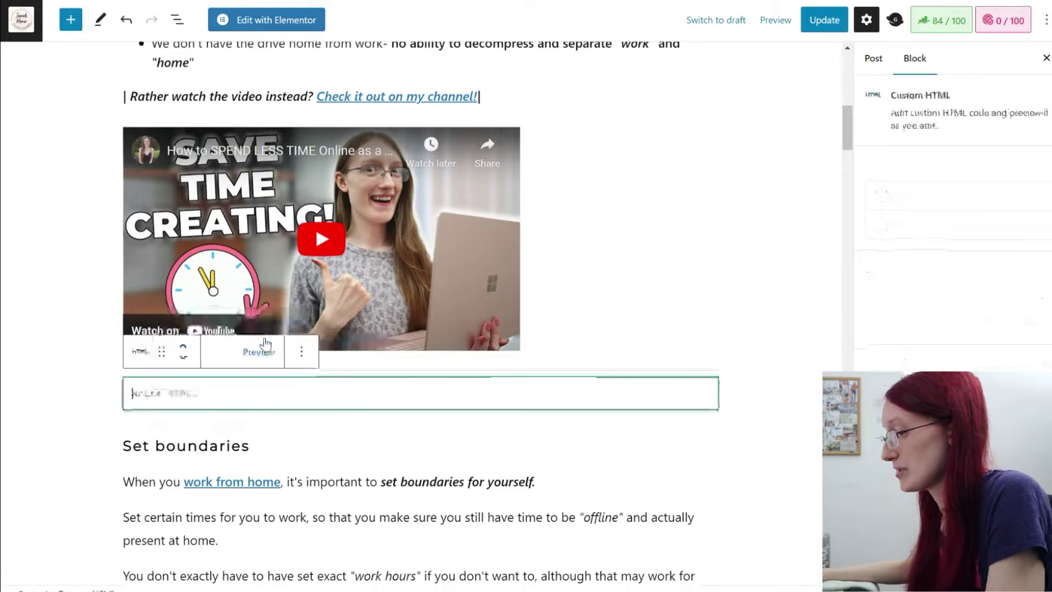
Step: Paste the YouTube iframe code into the Custom HTML block and view its raw HTML
key(ctrl+v)
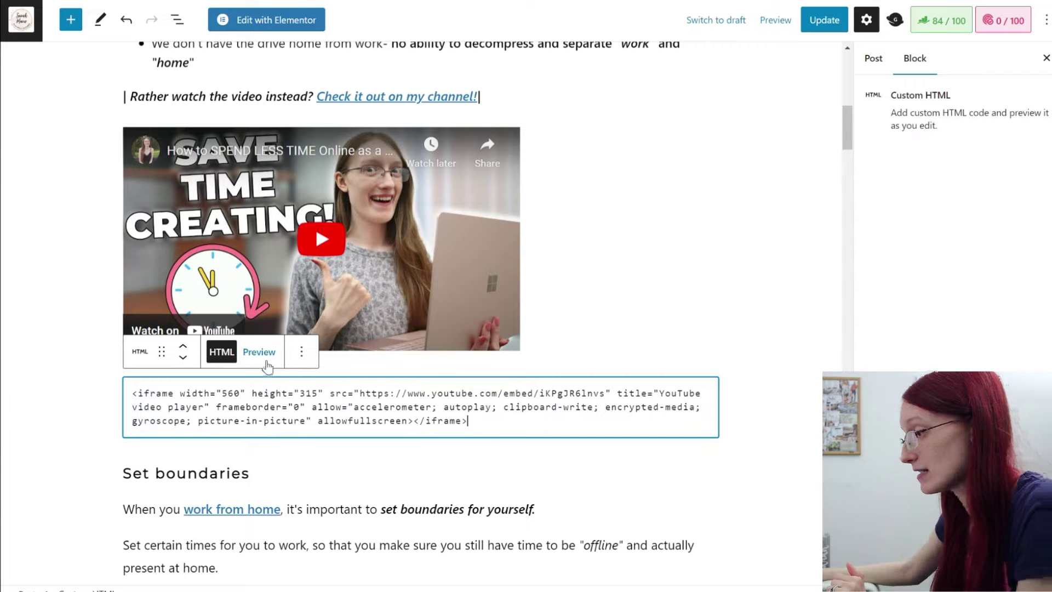
click(222, 351)
scroll(222, 352, down, 3)
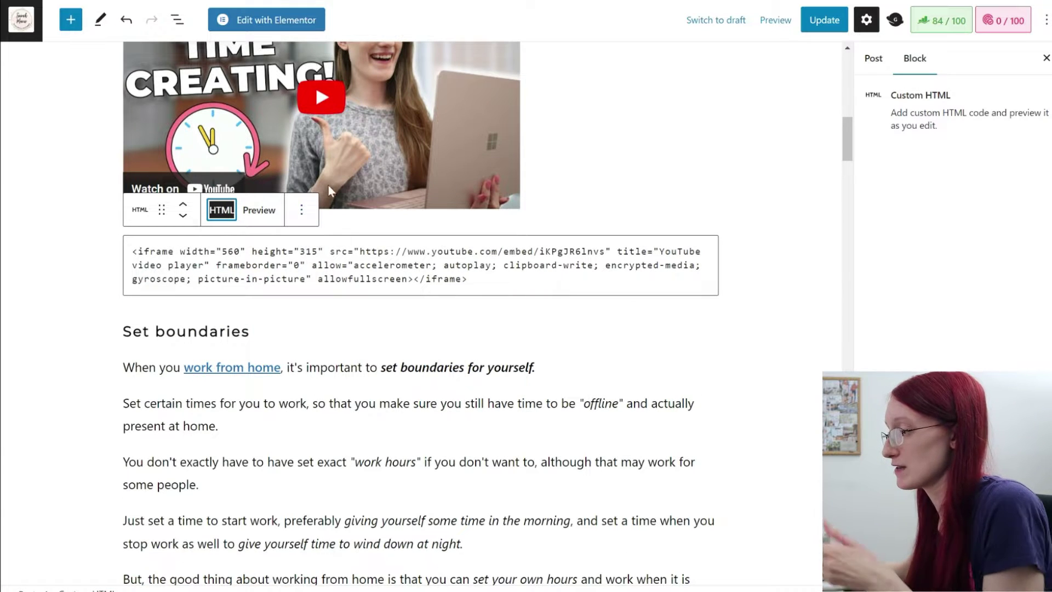
scroll(324, 235, up, 3)
Step: Remove the Custom HTML block and select the 'Check it out on my channel!' link
click(312, 362)
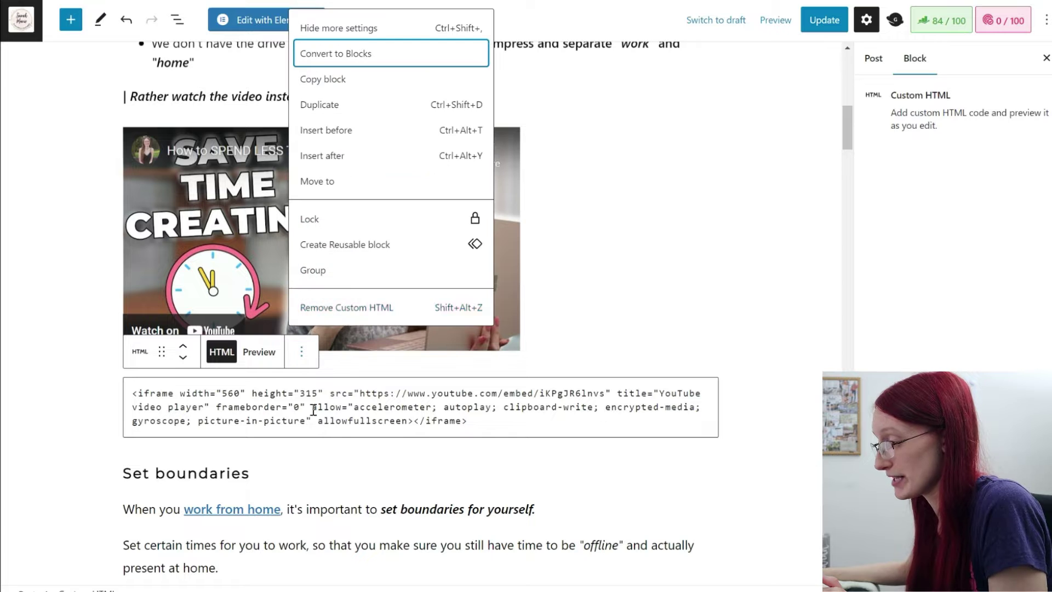
click(351, 309)
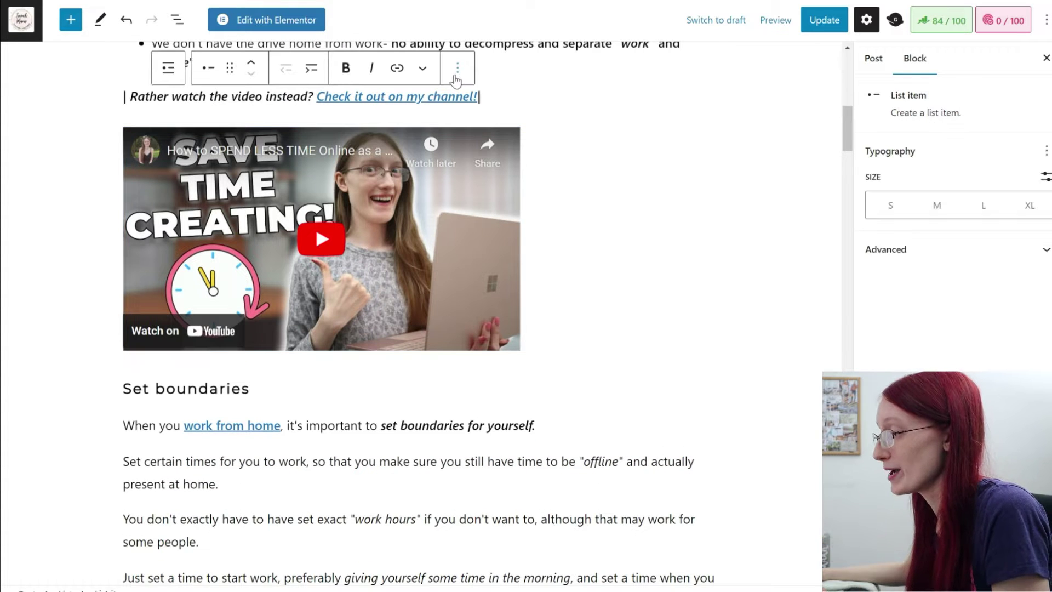
click(411, 172)
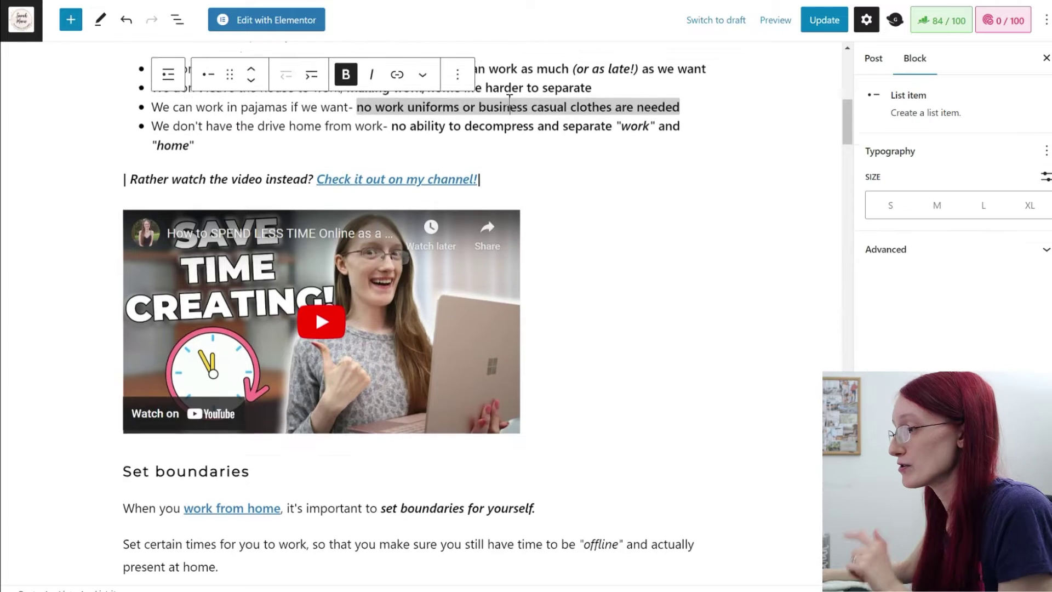
scroll(493, 124, up, 6)
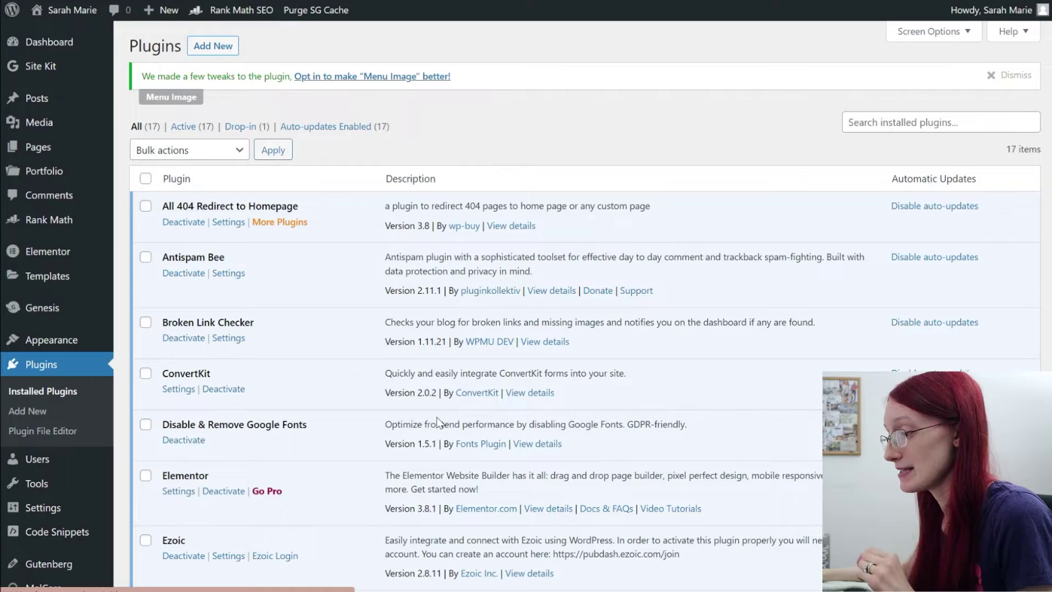
Step: Scroll through the Installed Plugins list of 17 active plugins
scroll(438, 420, down, 5)
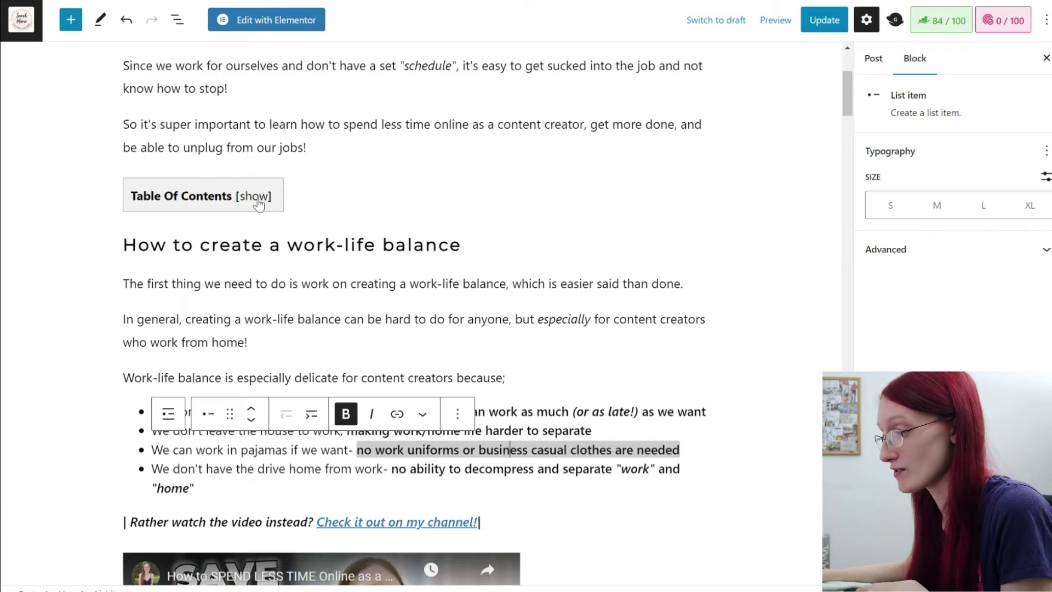
click(259, 207)
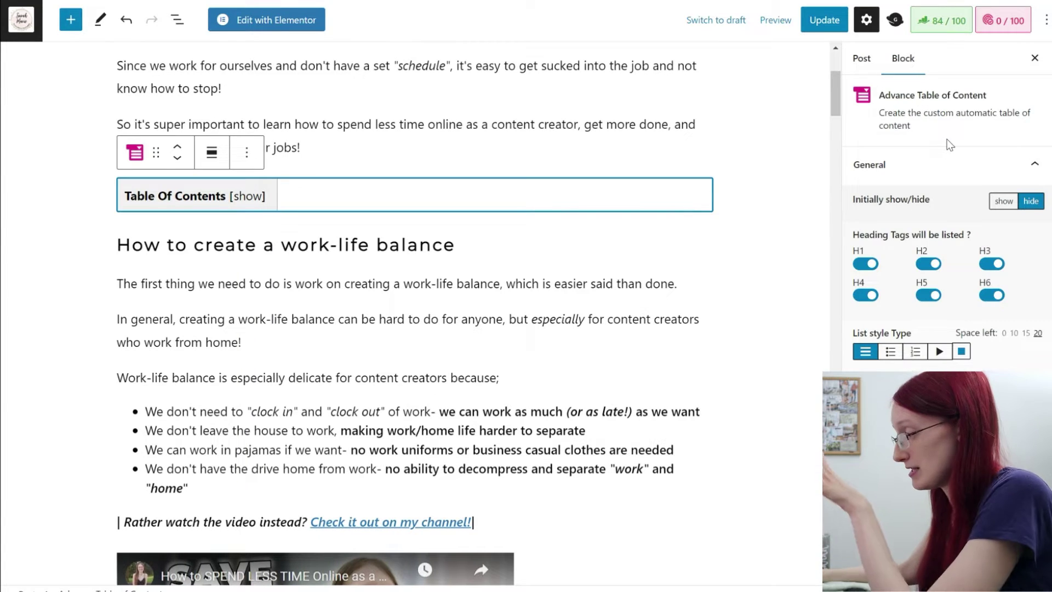
click(1000, 207)
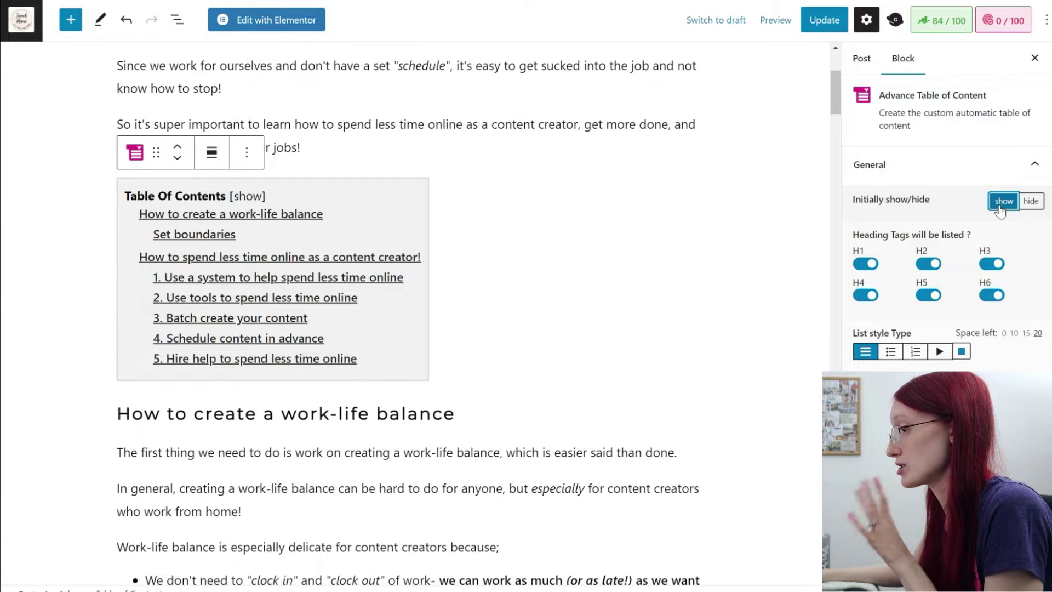
click(1026, 211)
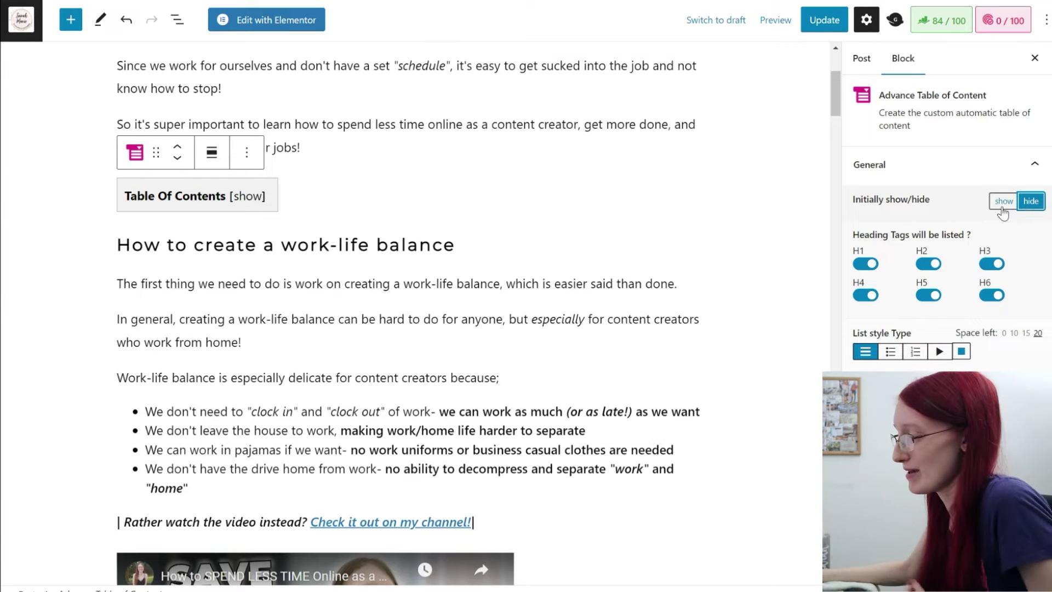
click(1002, 209)
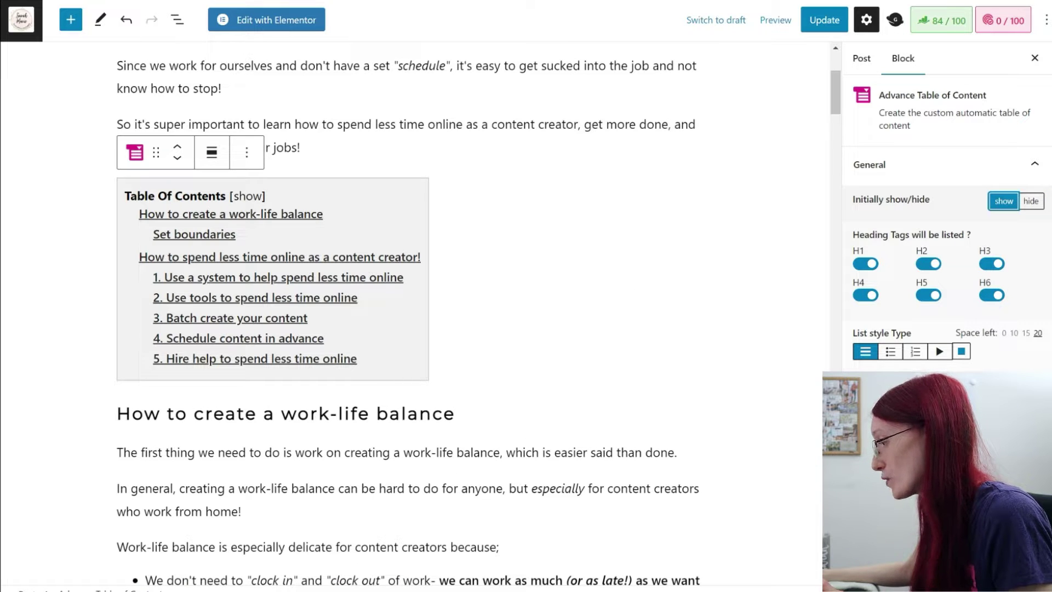
scroll(947, 247, down, 5)
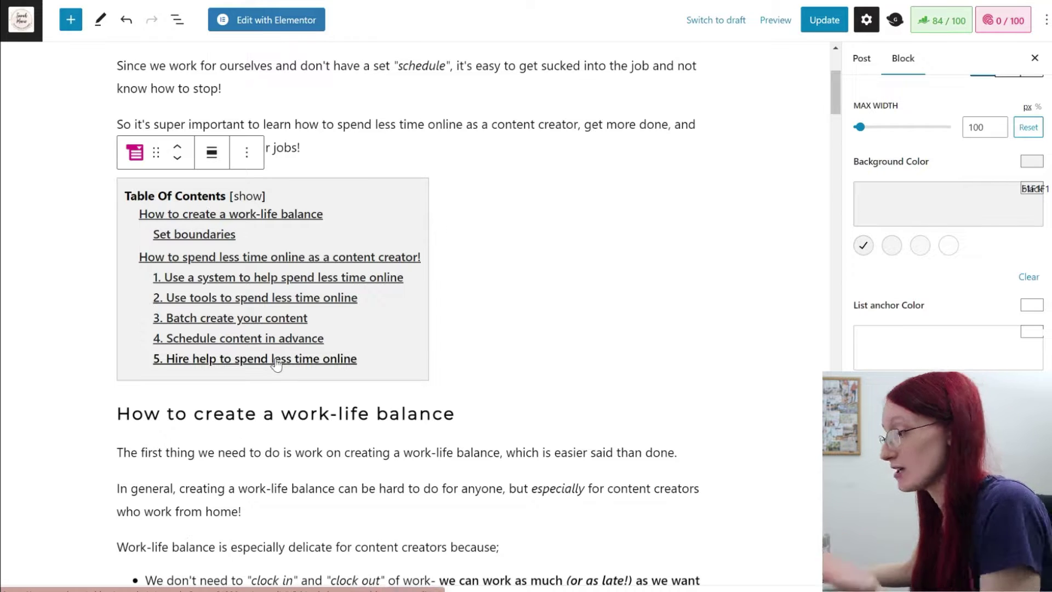
key(ctrl+z)
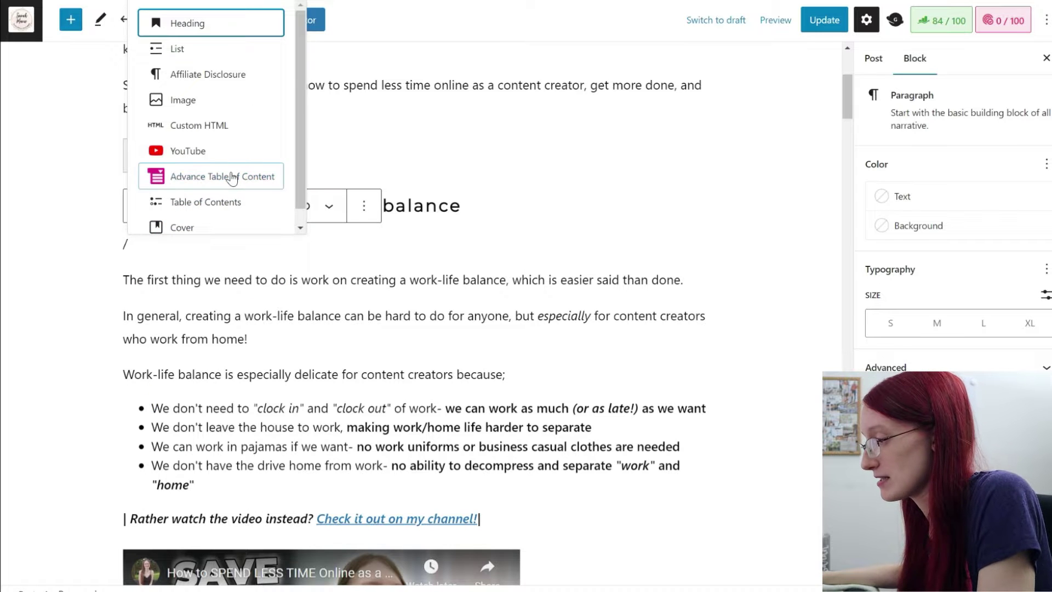
click(231, 176)
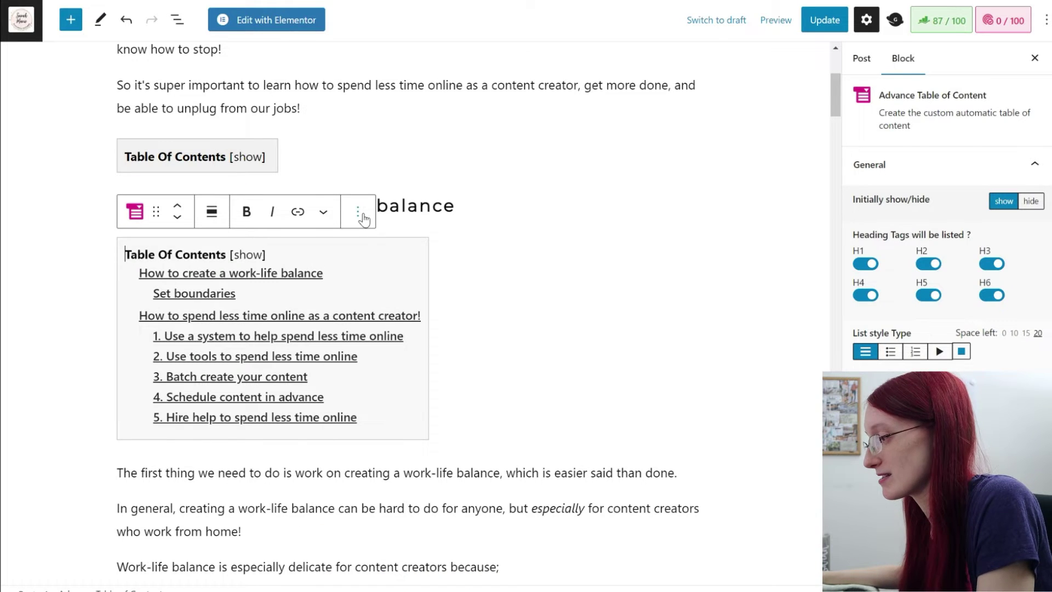
key(ctrl+z)
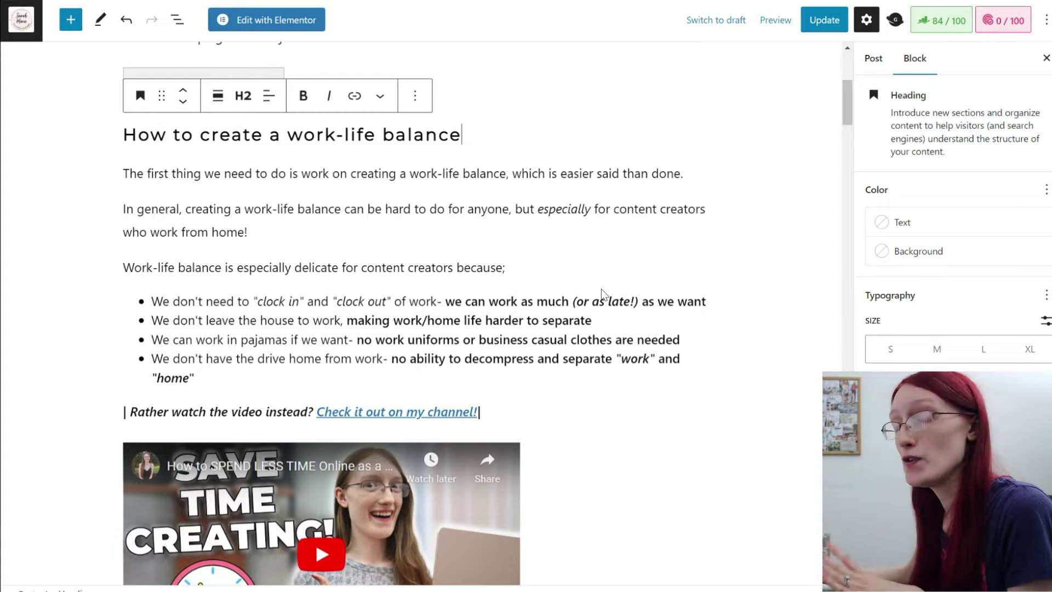
mouse_move(601, 289)
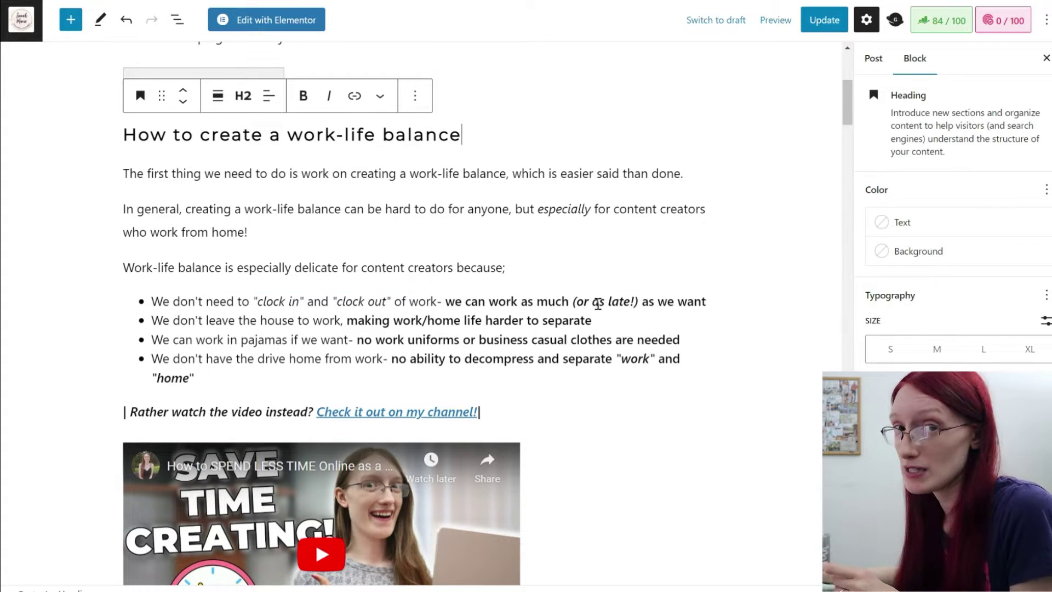
Step: Add an empty paragraph after the most useful tools line and type /con to list ConvertKit blocks
scroll(594, 310, down, 10)
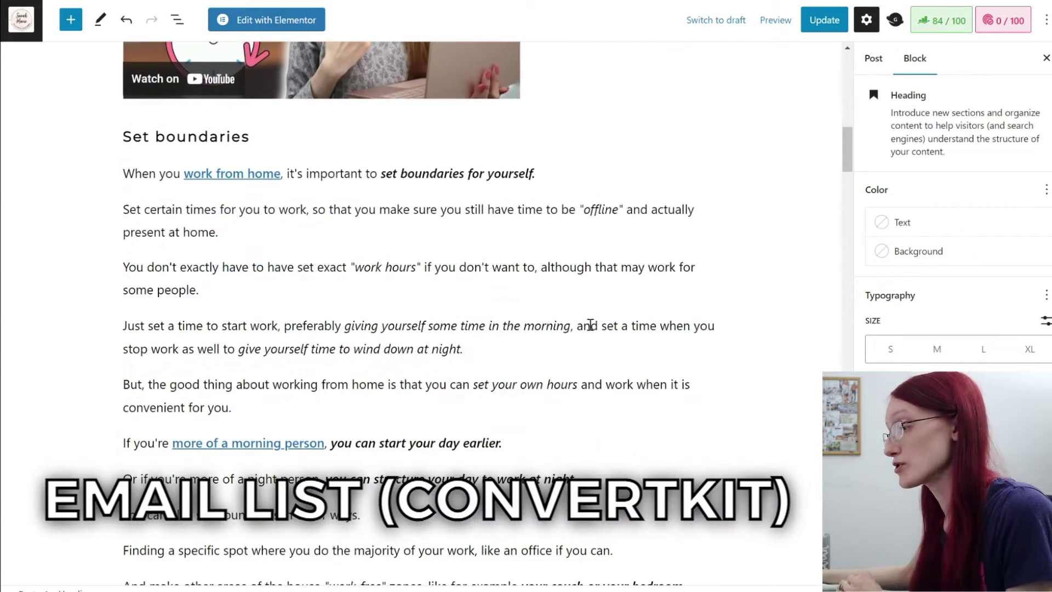
scroll(587, 331, down, 15)
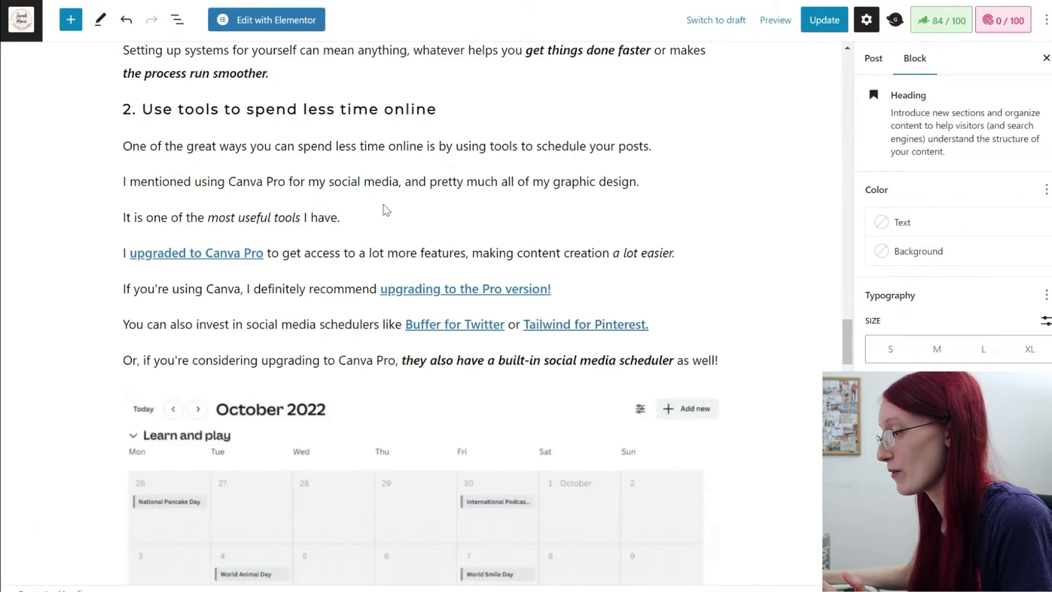
click(373, 218)
key(Return)
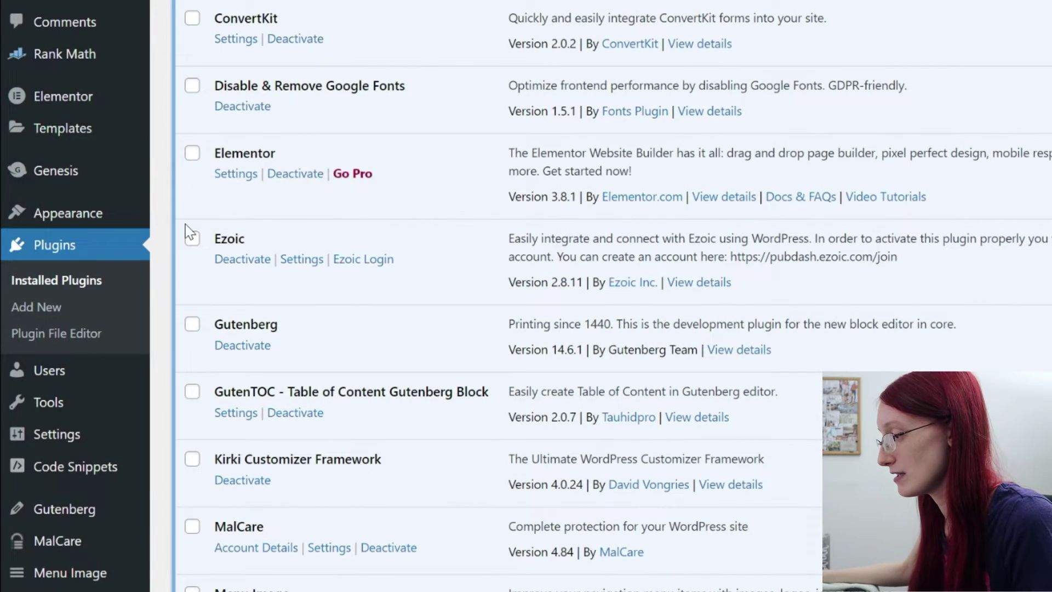
scroll(189, 230, up, 3)
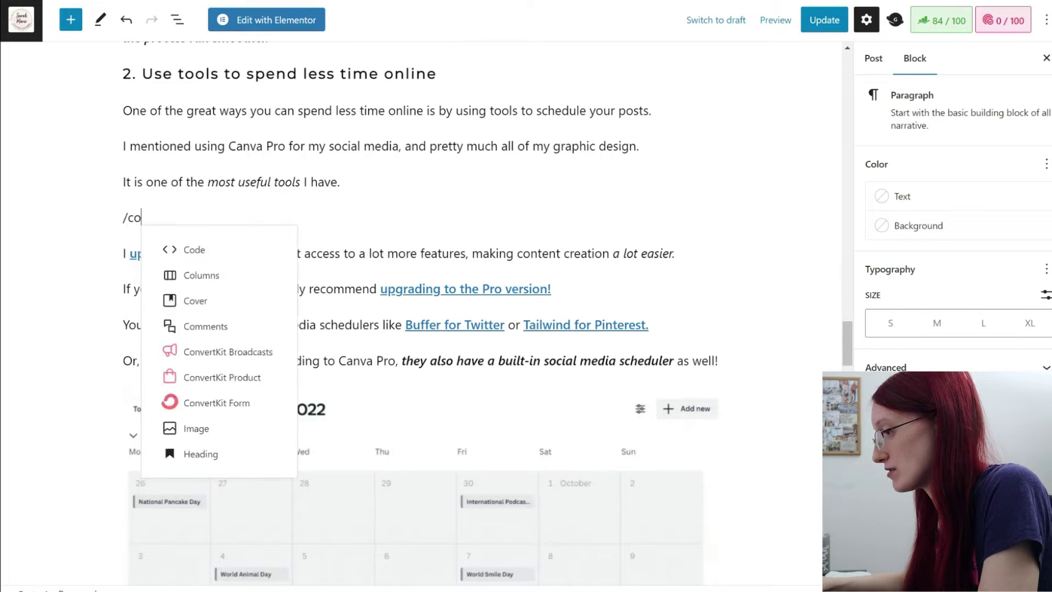
text(n)
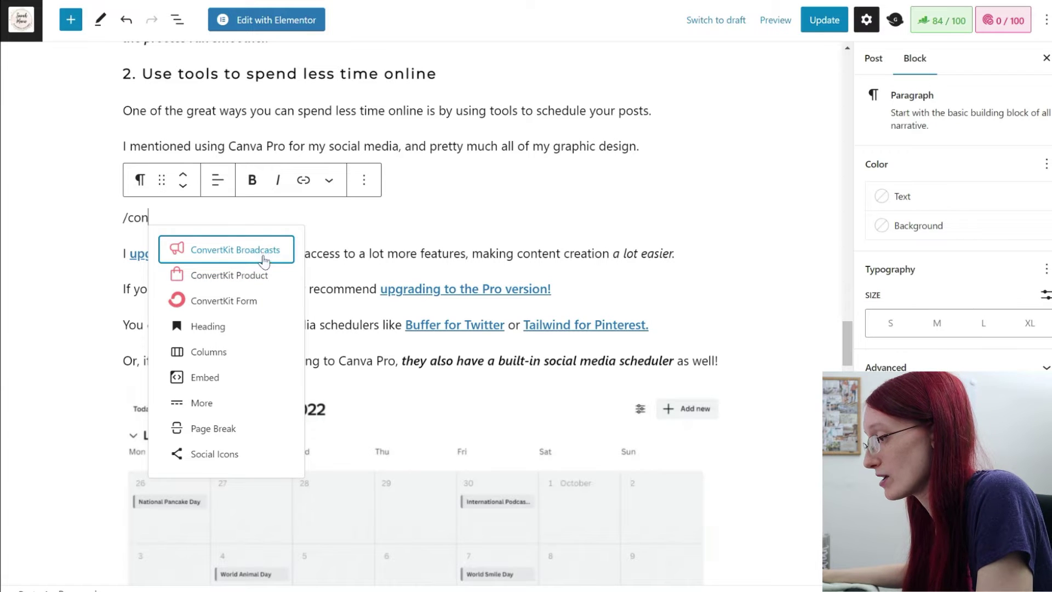
Step: Insert a ConvertKit Form block using the Pinterest Keyword Tracker form
click(264, 301)
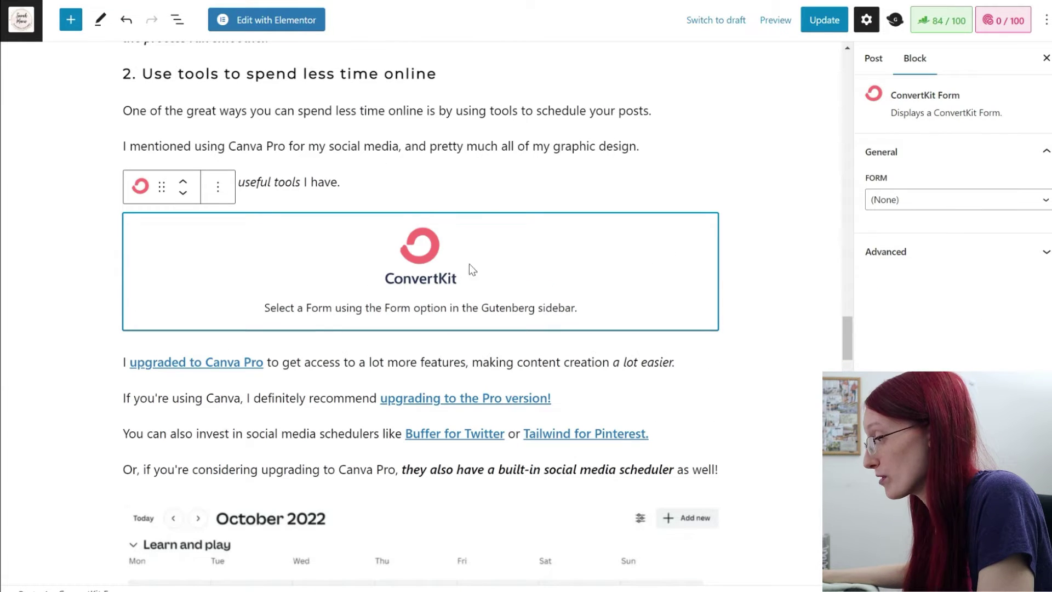
click(940, 204)
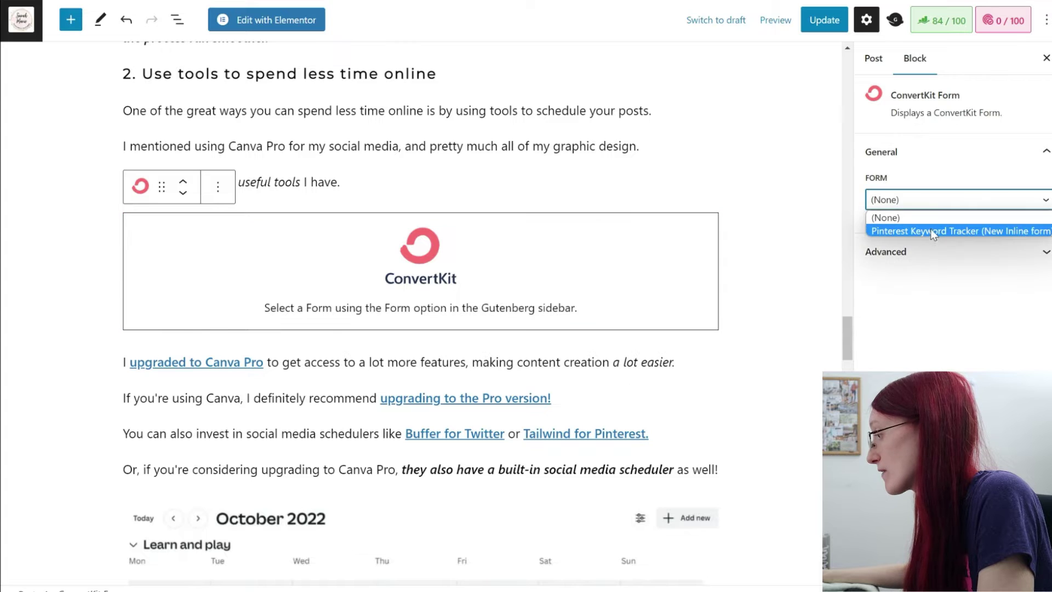
click(931, 229)
Step: Set Pinterest Keyword Tracker as the post's form in the ConvertKit meta box
scroll(508, 391, down, 1)
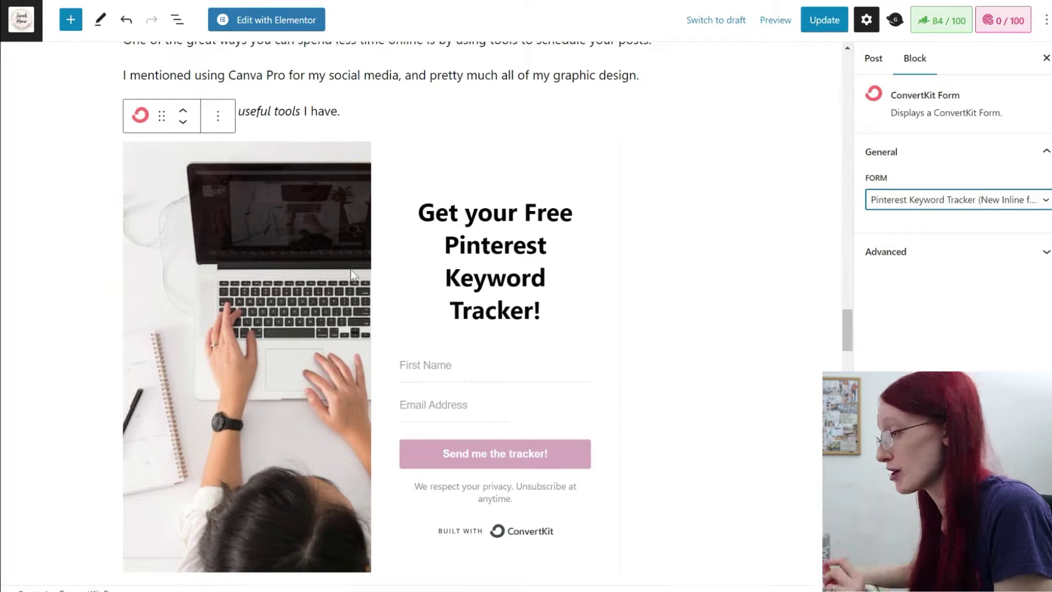
scroll(352, 274, down, 12)
scroll(353, 277, down, 10)
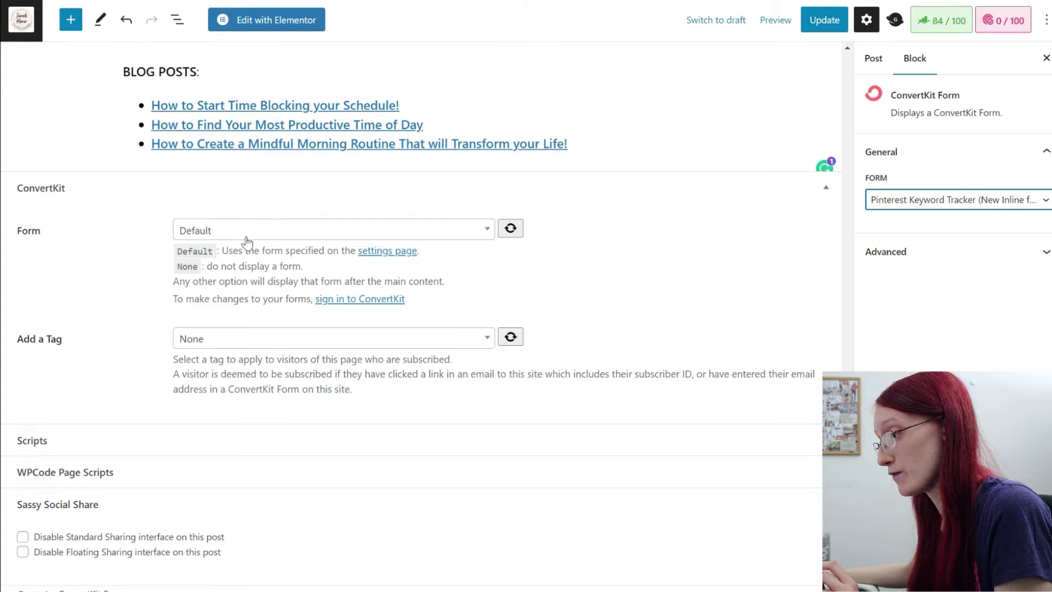
click(456, 236)
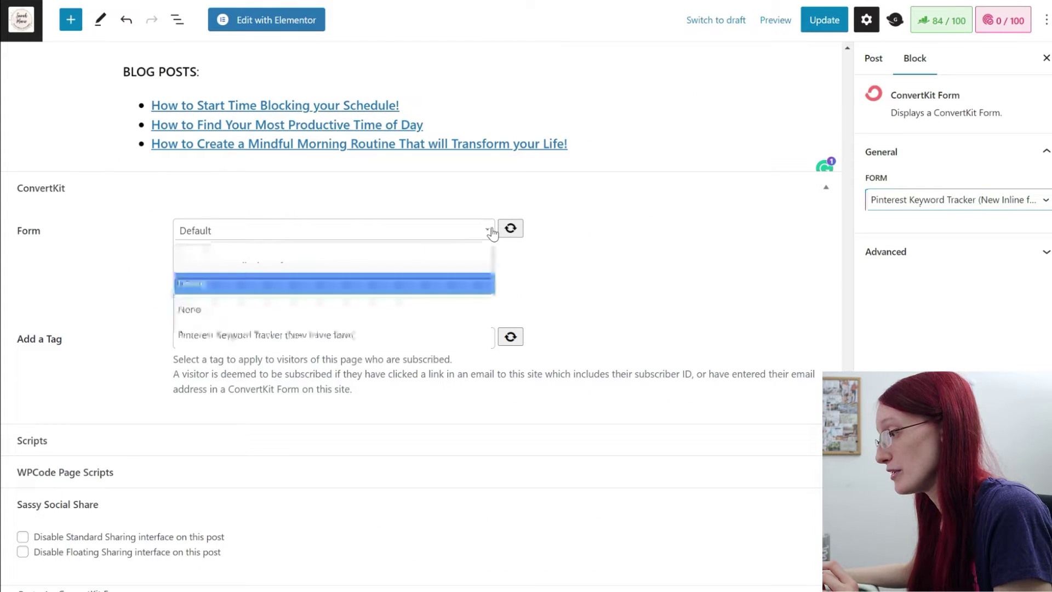
click(236, 336)
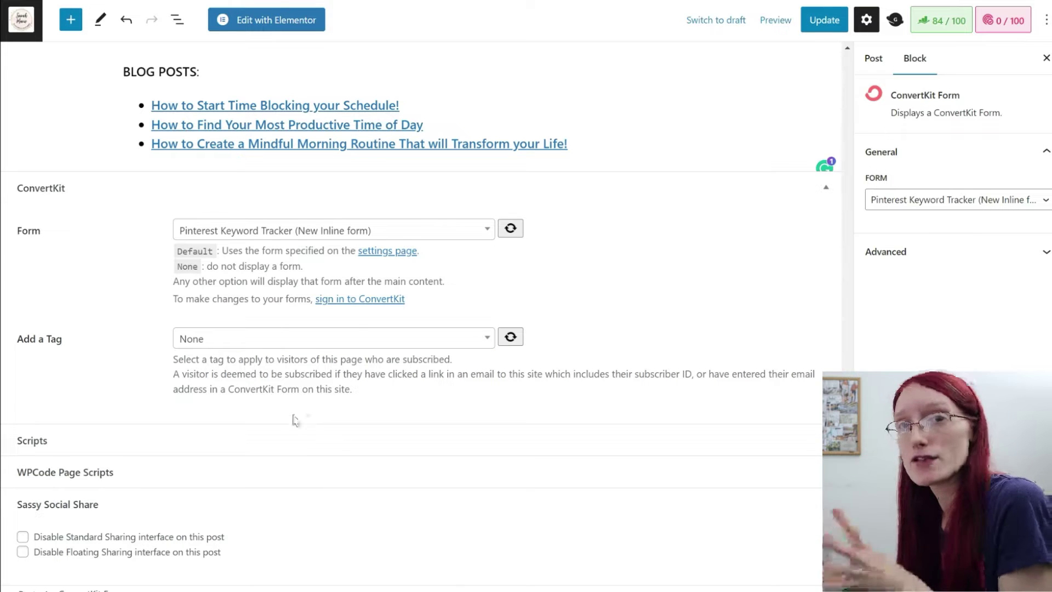
click(492, 234)
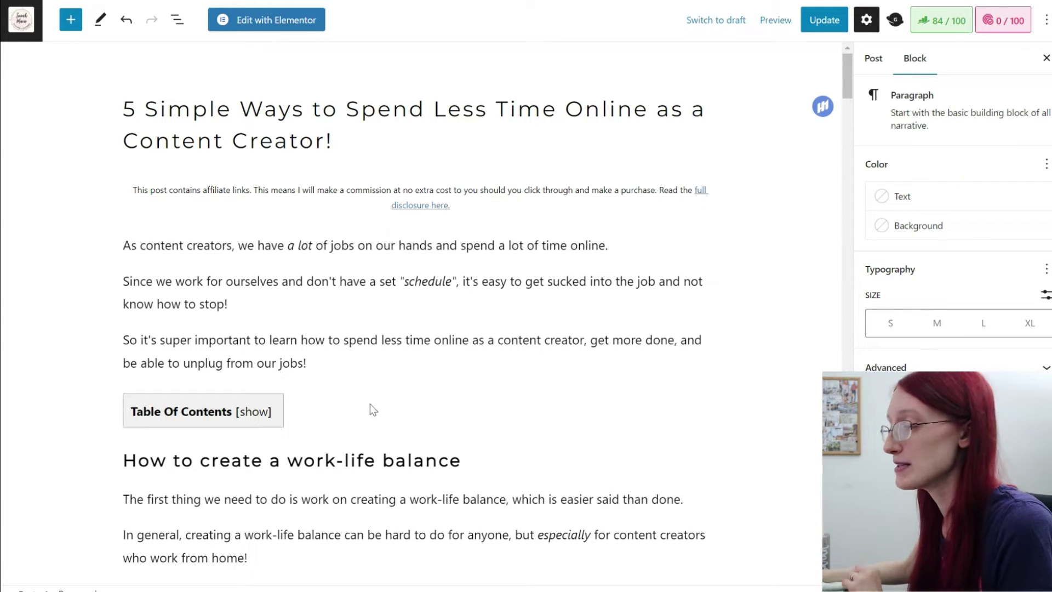
click(550, 189)
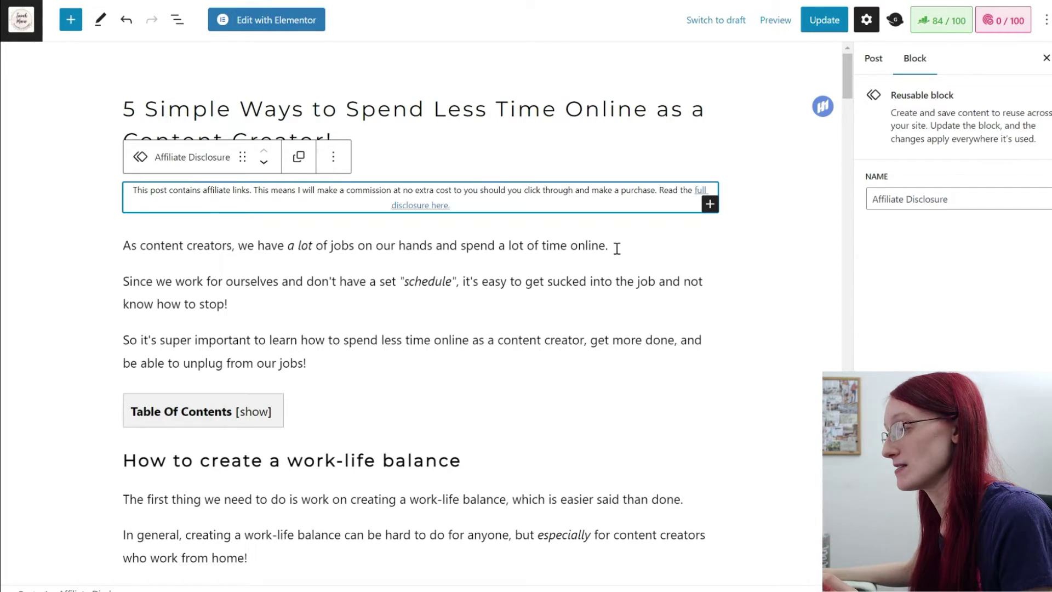
click(614, 271)
click(605, 286)
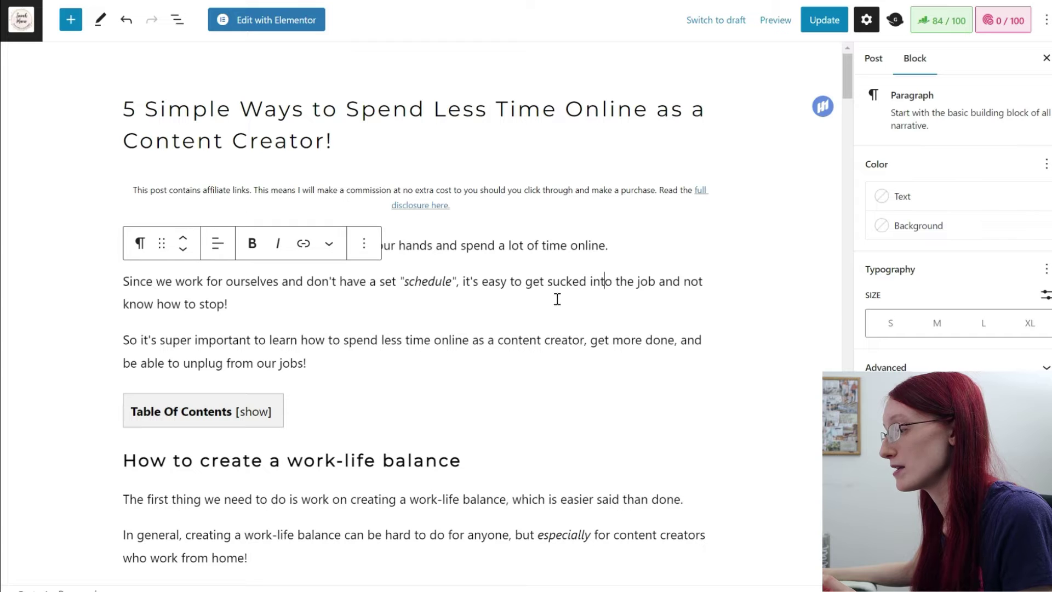
click(502, 340)
scroll(502, 360, down, 3)
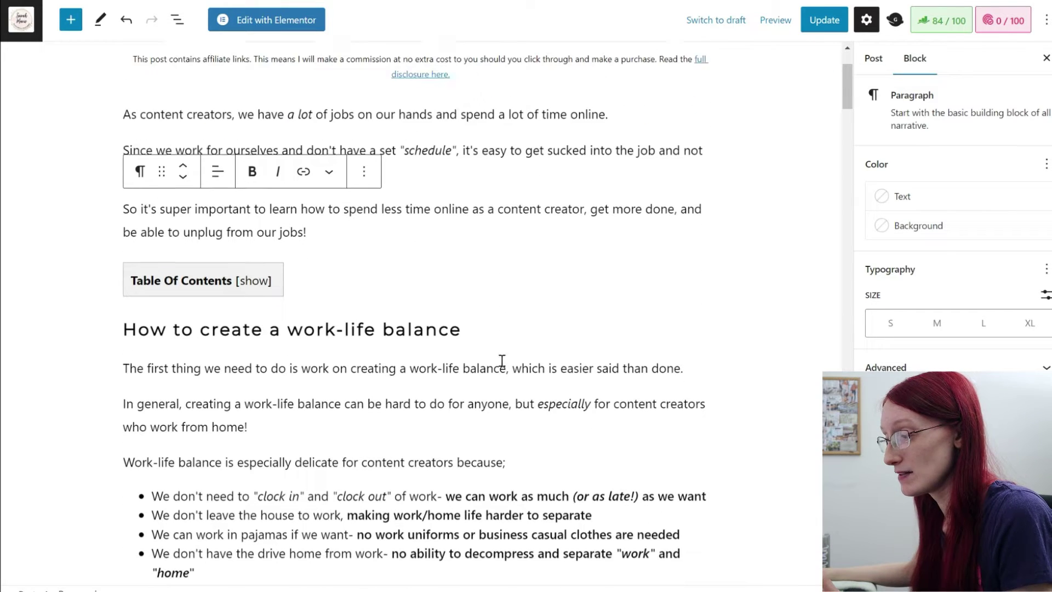
key(ctrl+Tab)
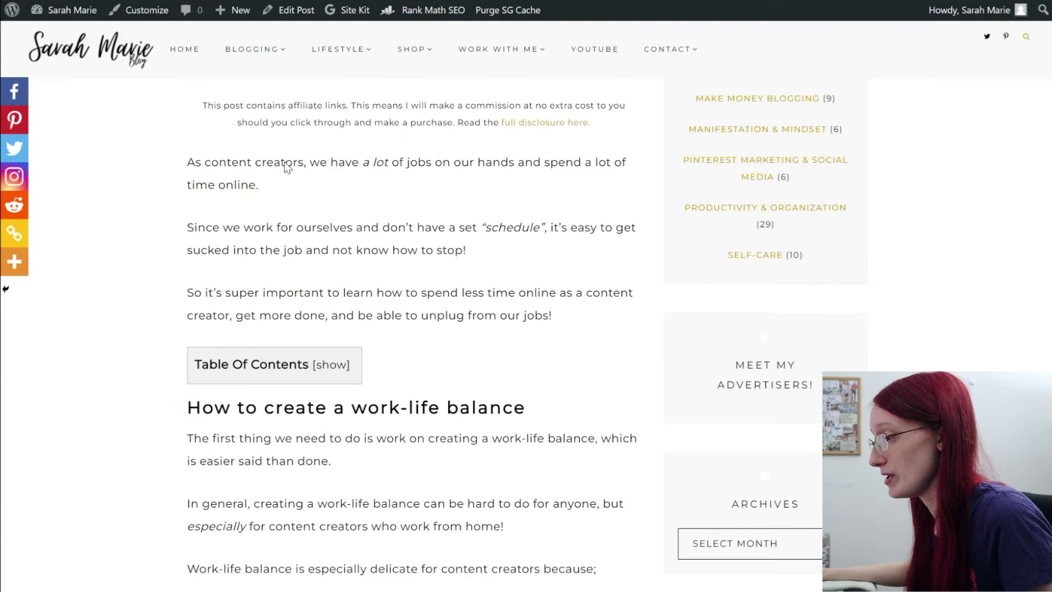
scroll(291, 263, down, 8)
scroll(298, 371, down, 12)
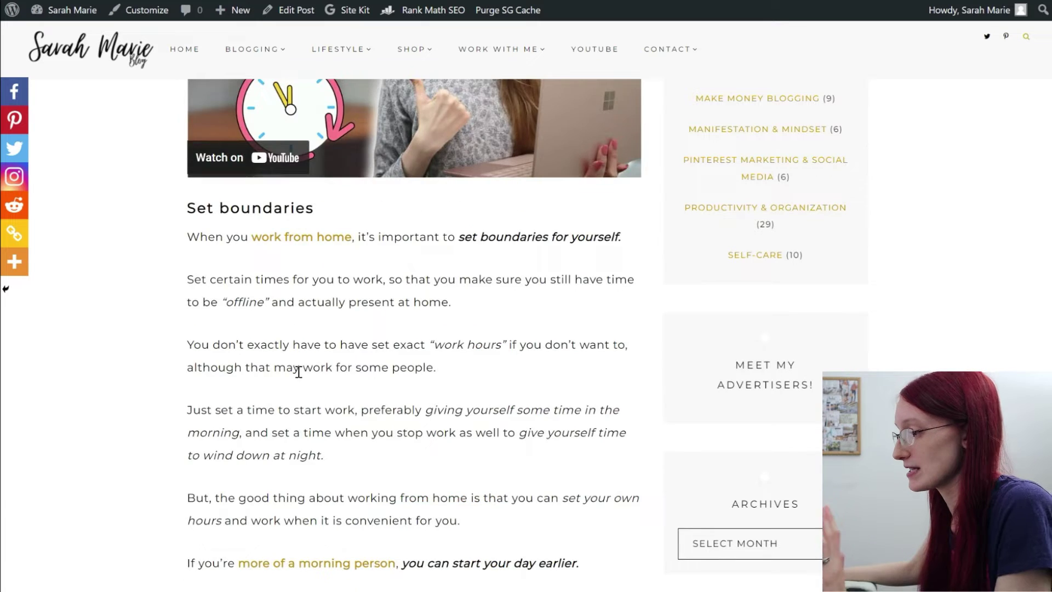
scroll(297, 370, up, 1)
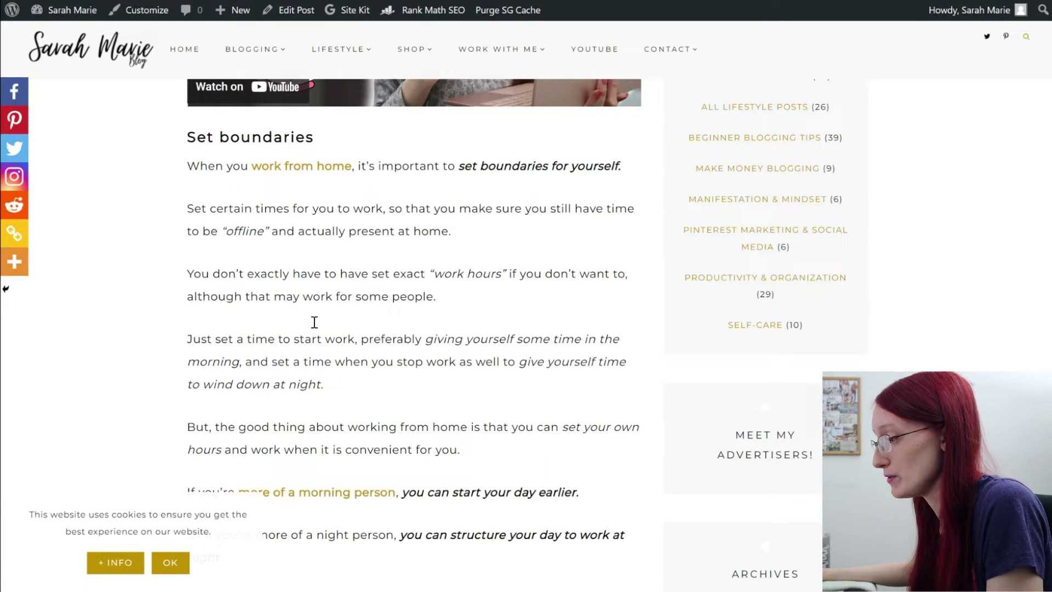
key(ctrl+shift+Tab)
click(655, 116)
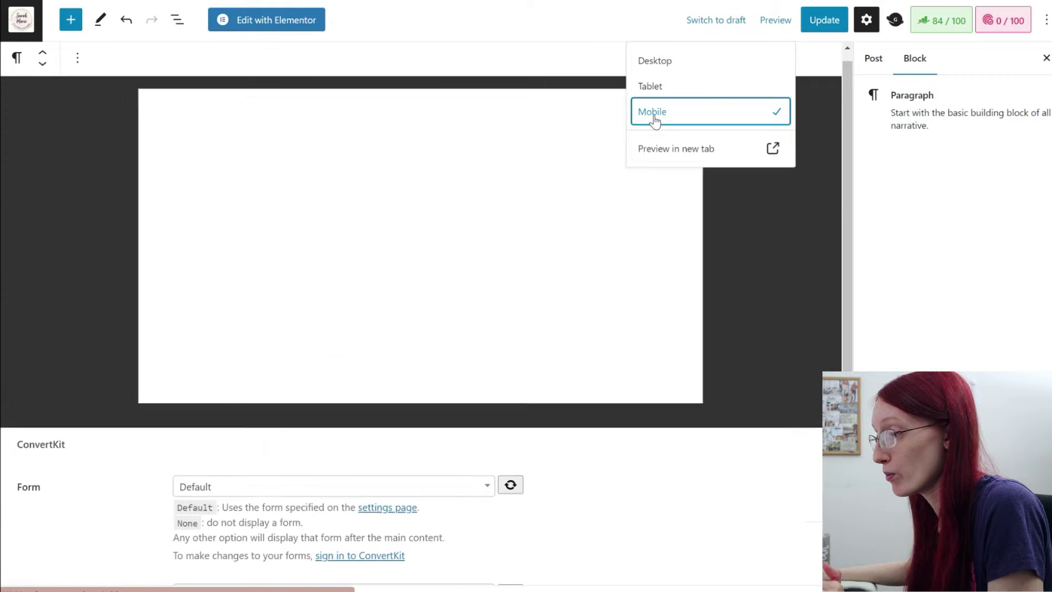
Step: In the mobile preview, merge the next two intro paragraphs into the 'As content creators' paragraph
click(621, 221)
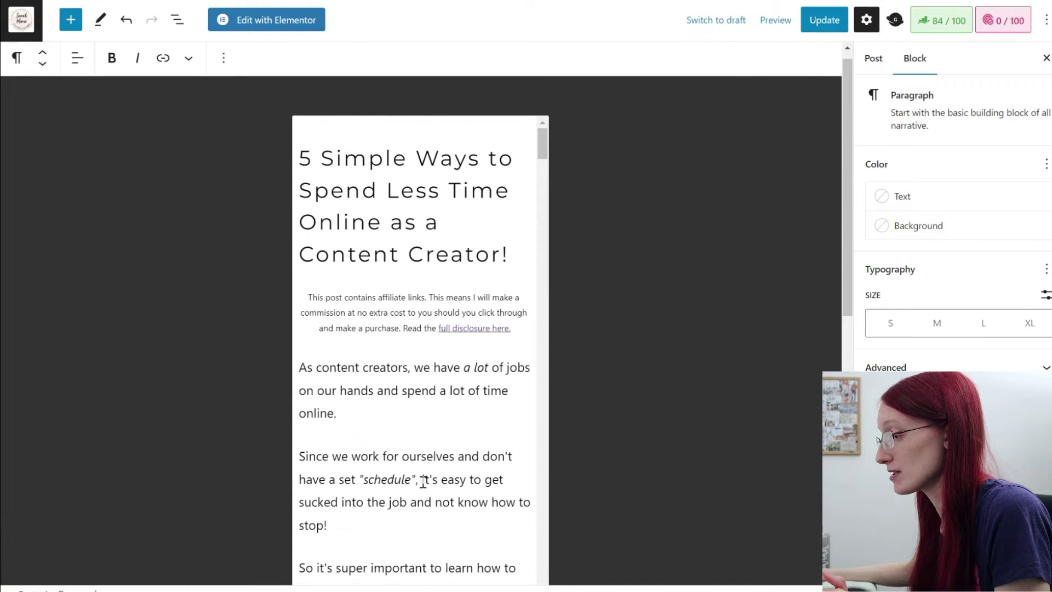
scroll(423, 482, down, 2)
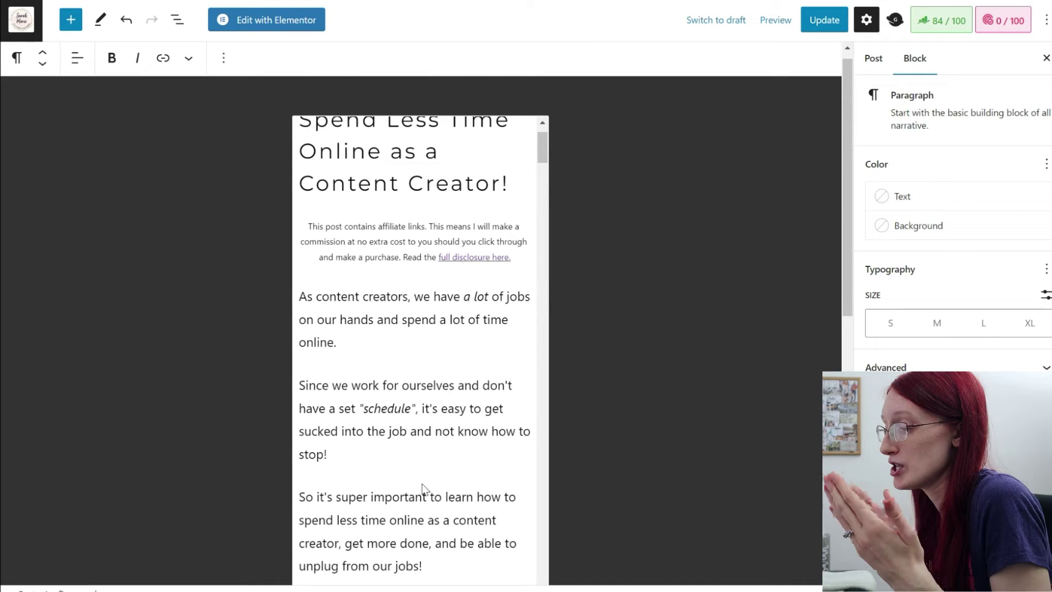
scroll(421, 290, down, 2)
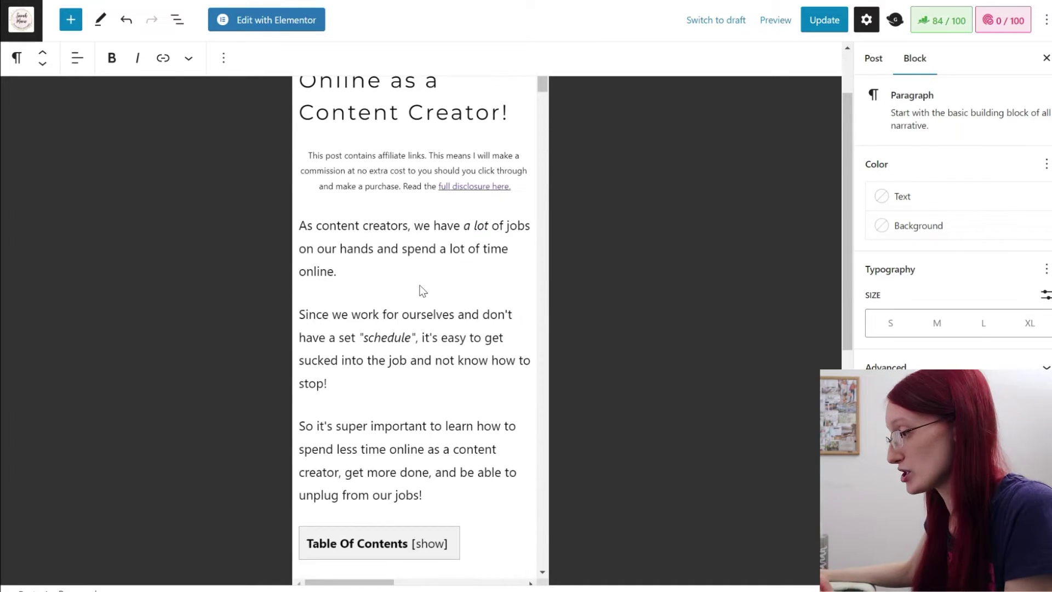
key(Delete)
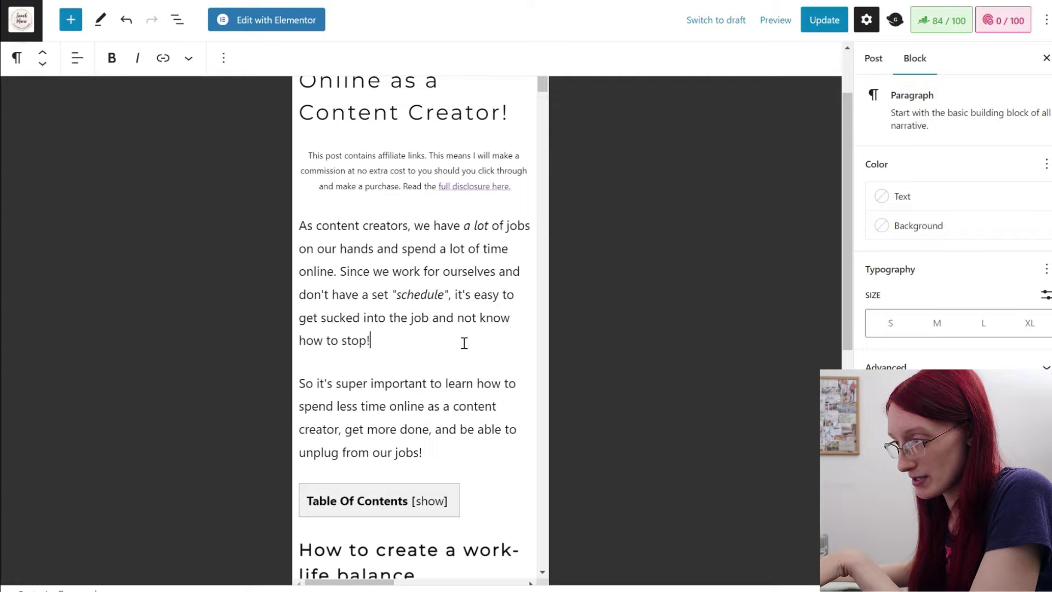
key(Delete)
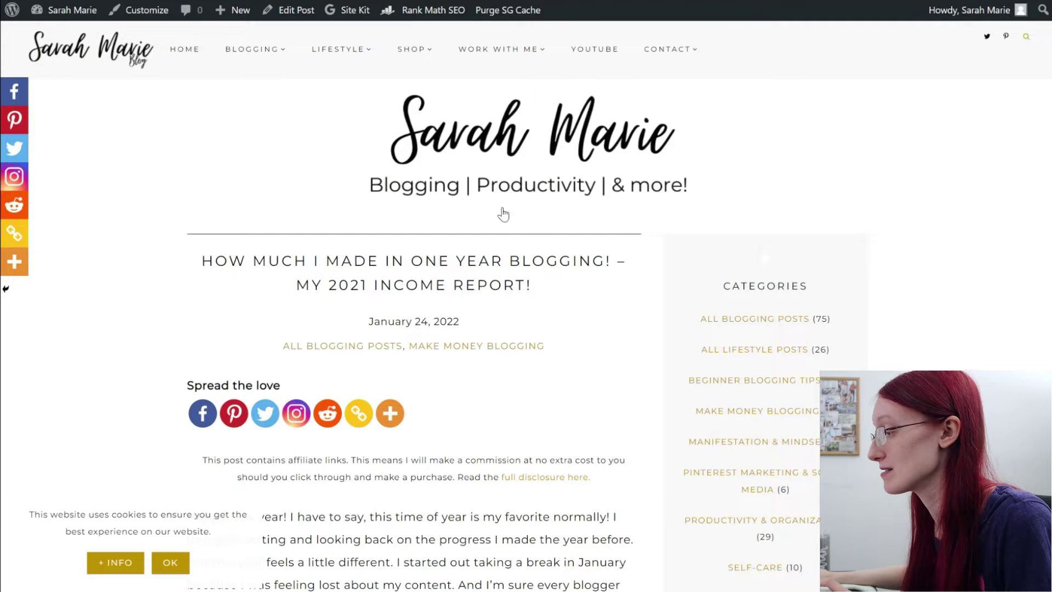
Step: Scroll down the Pages and screens report to the 2021 income report post
scroll(642, 252, down, 3)
scroll(565, 255, down, 2)
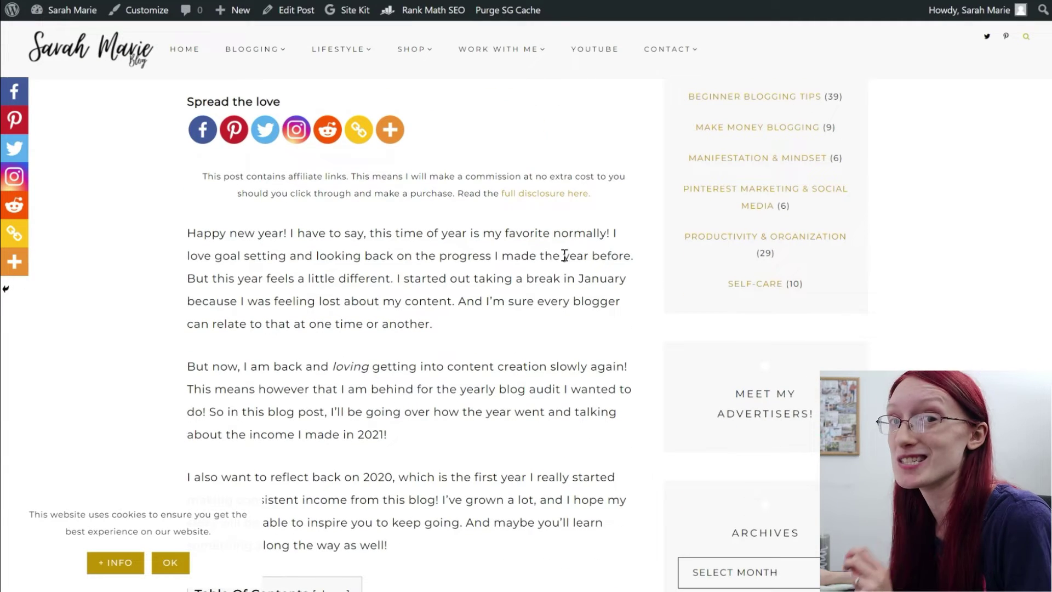
scroll(404, 274, down, 2)
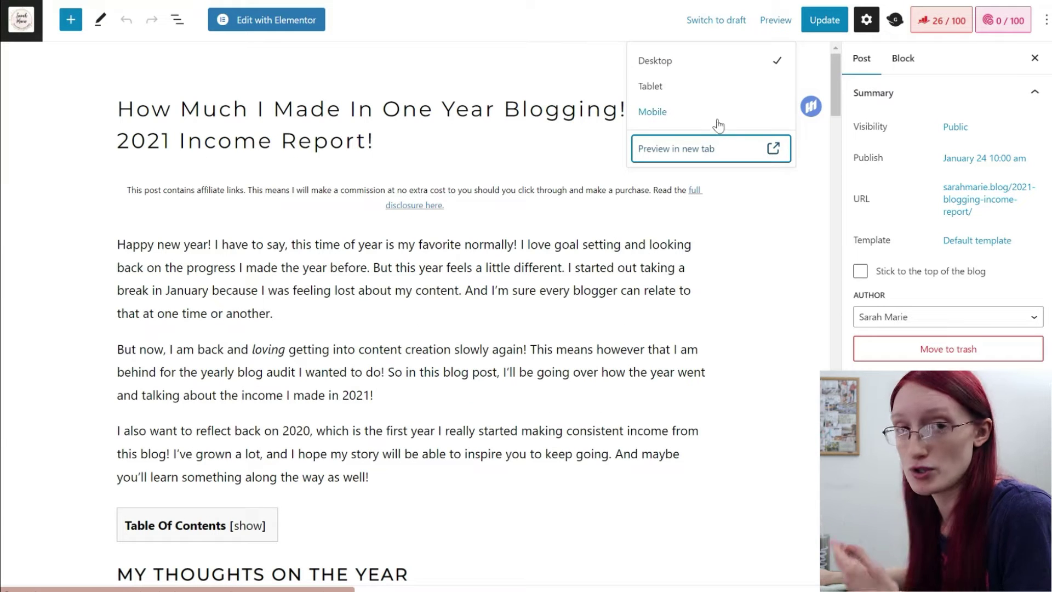
Step: Preview the 2021 income report post at mobile width and scroll through it
click(709, 113)
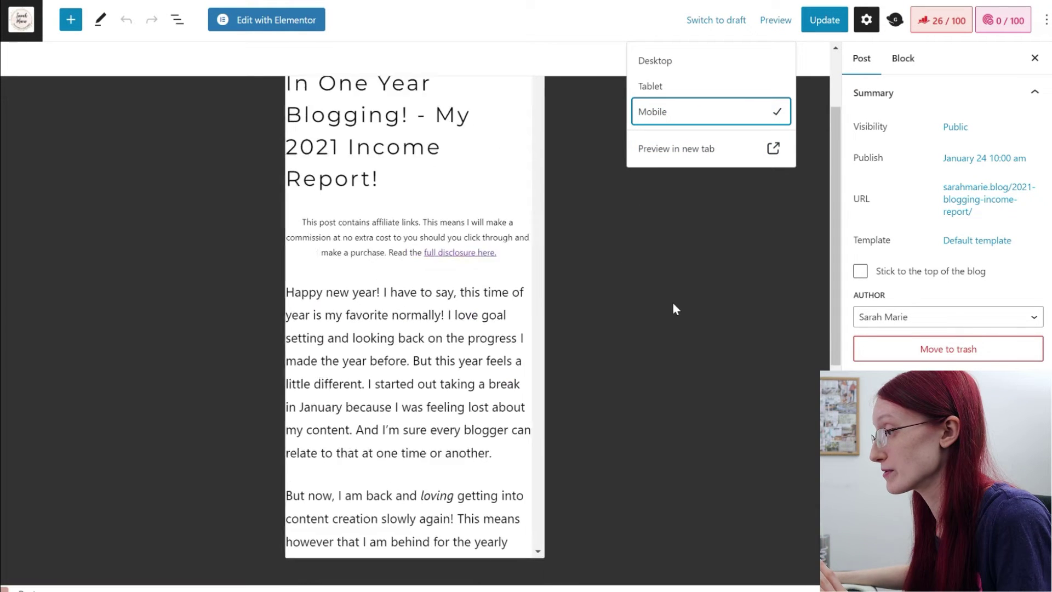
scroll(479, 301, down, 5)
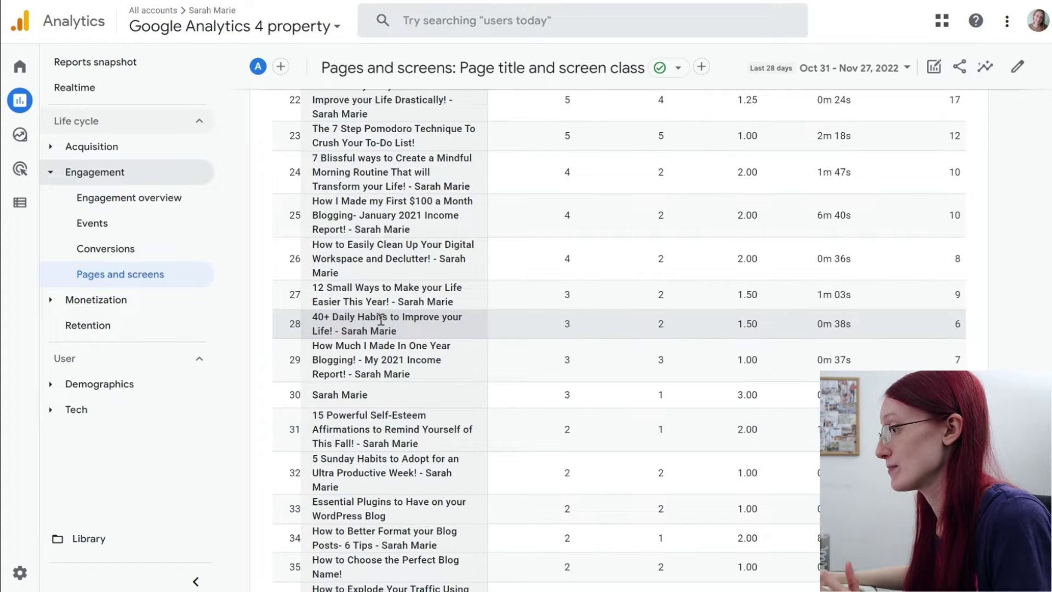
scroll(380, 321, up, 5)
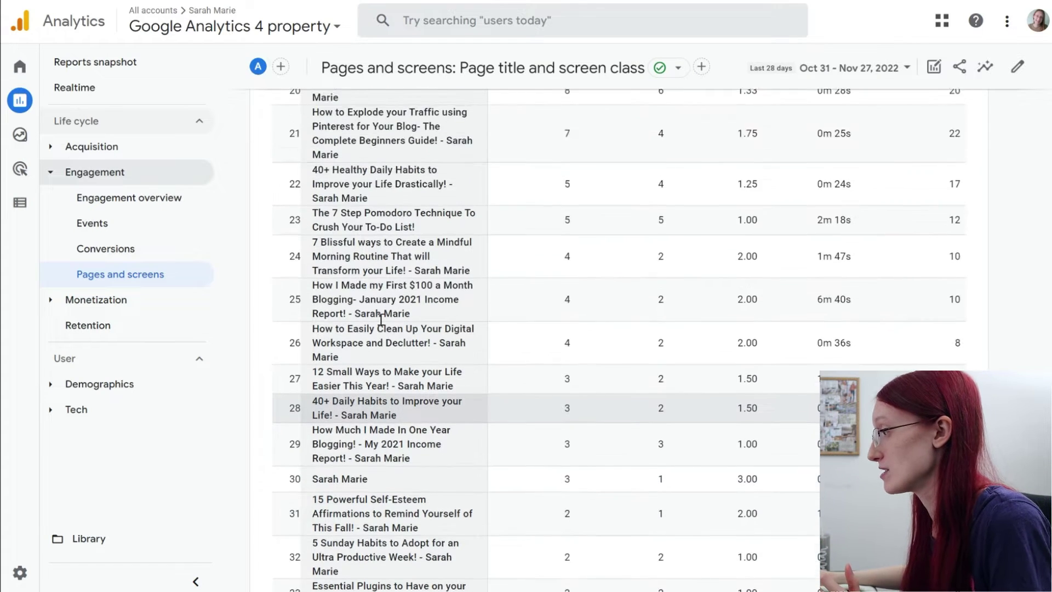
Step: Scroll the Pages and screens table back up to row 1
scroll(382, 324, up, 8)
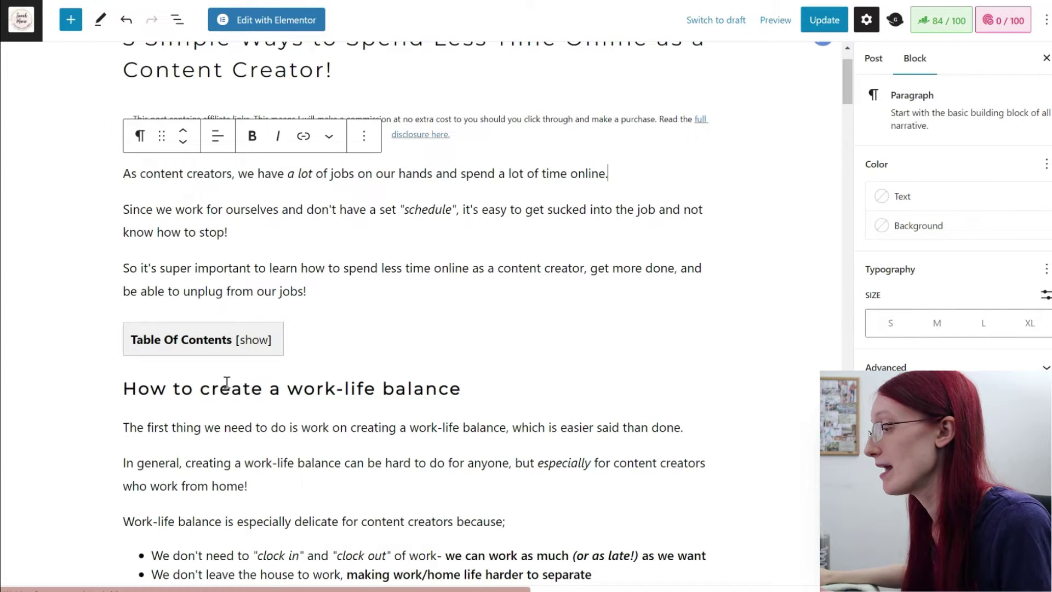
scroll(226, 382, down, 4)
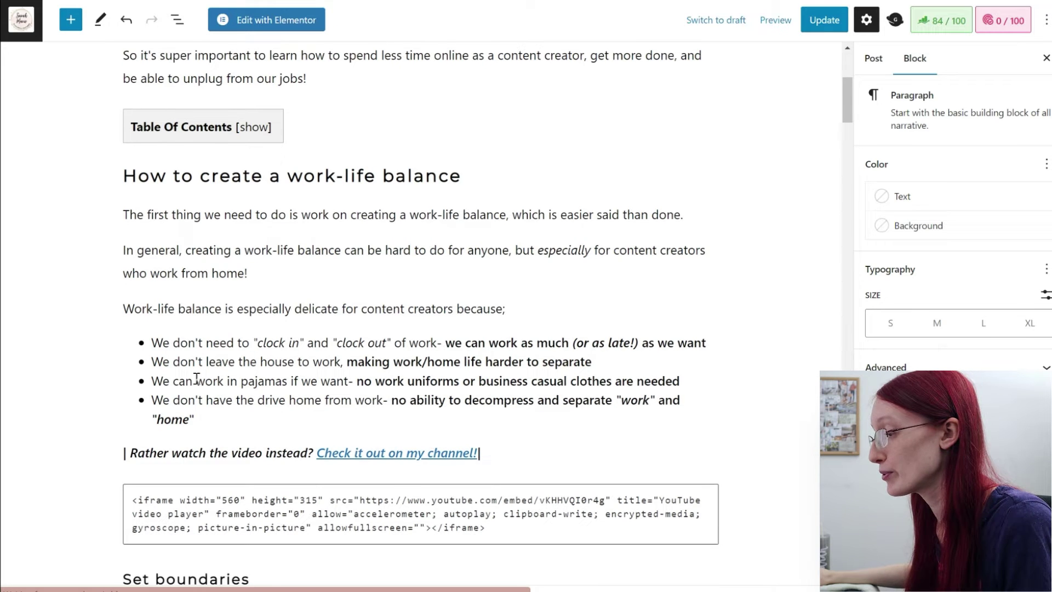
scroll(293, 370, down, 3)
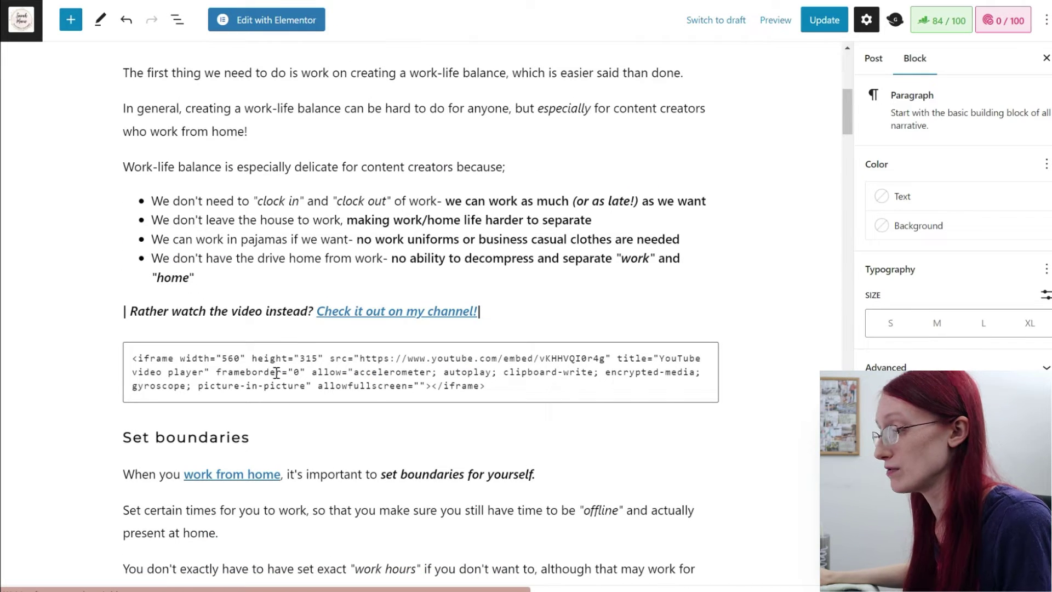
click(334, 364)
click(258, 312)
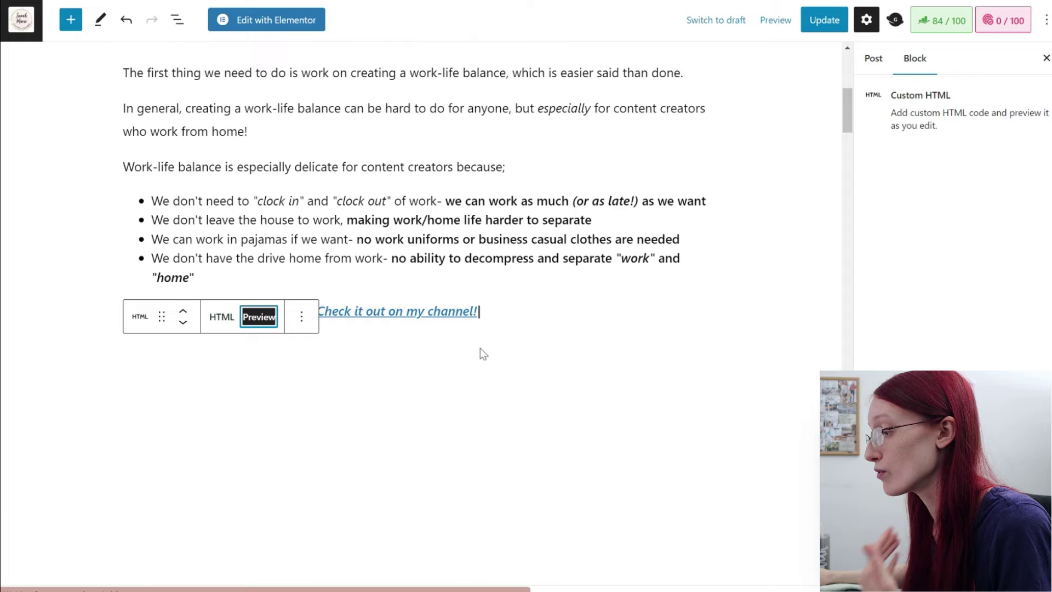
scroll(480, 347, down, 5)
scroll(490, 369, down, 11)
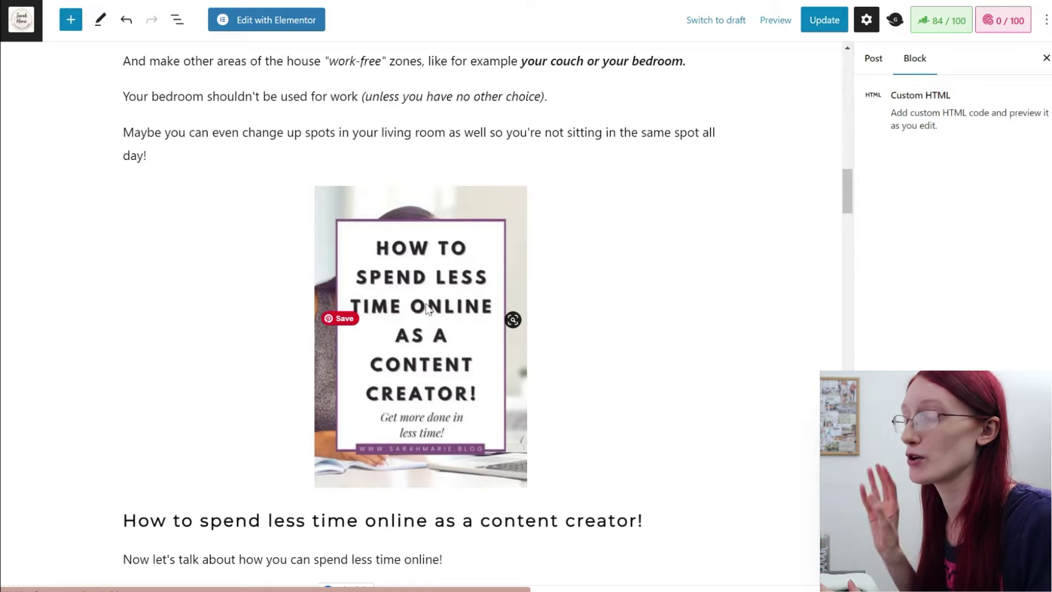
click(427, 307)
scroll(352, 357, down, 12)
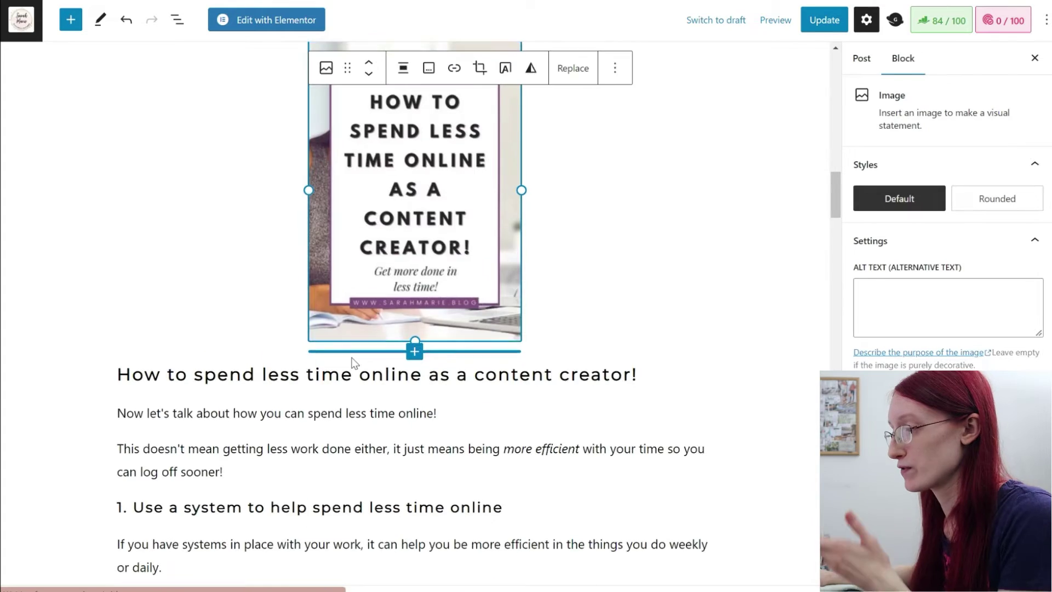
scroll(368, 300, down, 20)
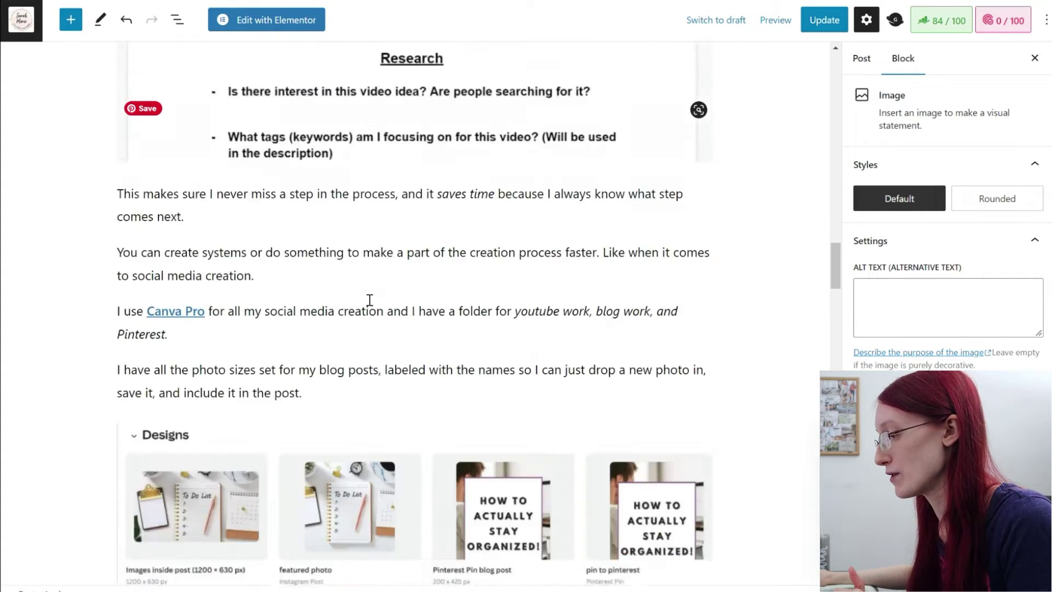
scroll(465, 364, down, 1)
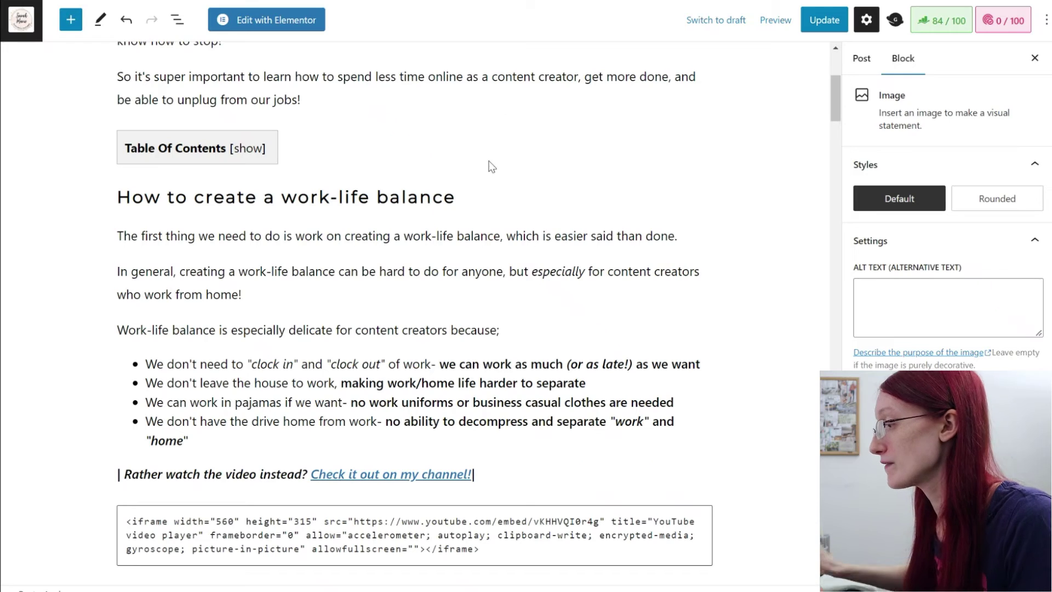
click(478, 193)
key(Return)
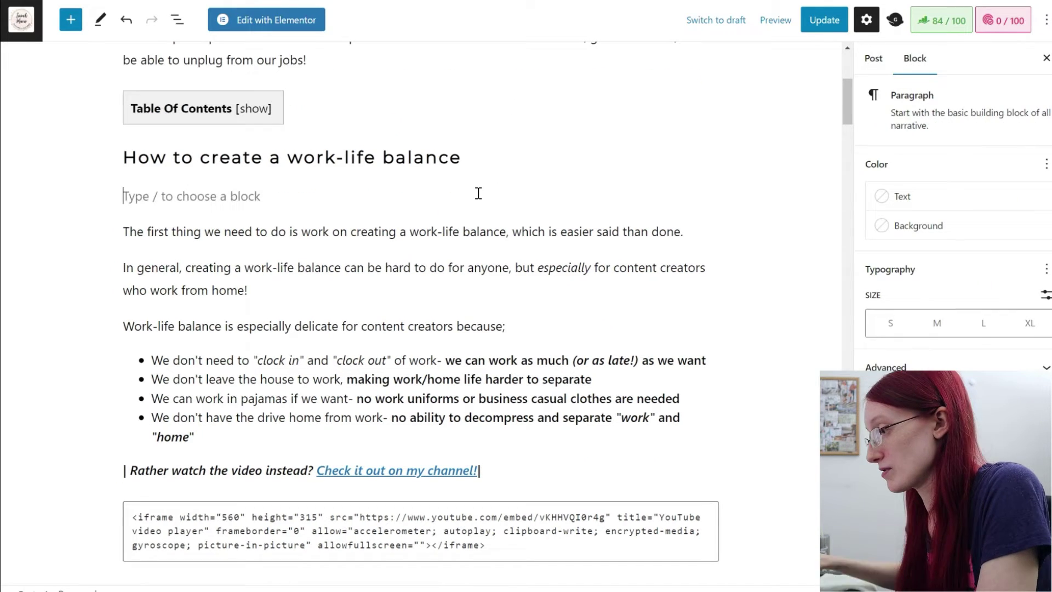
text(/)
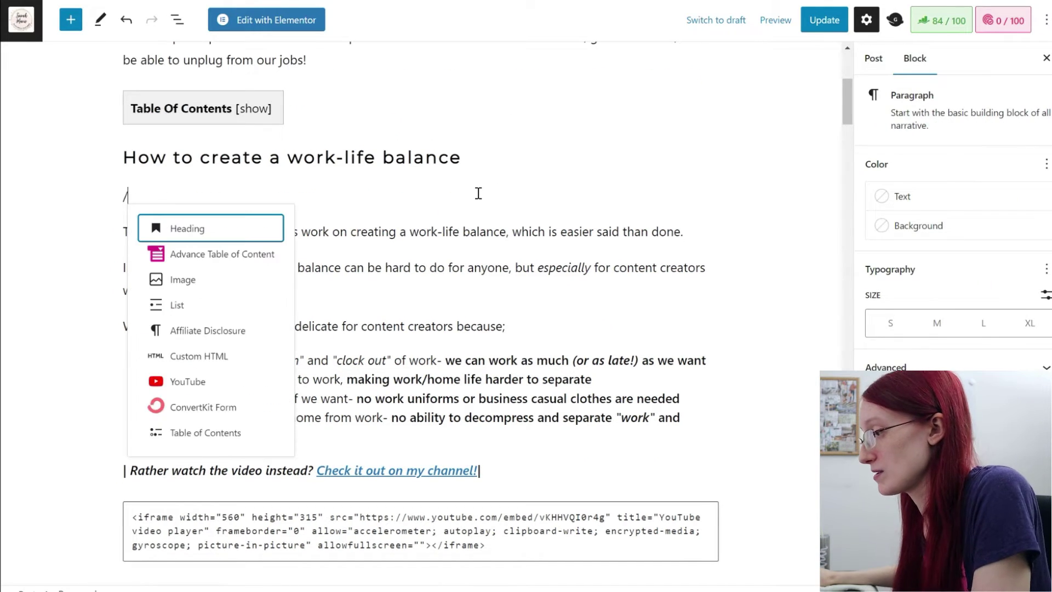
click(220, 238)
click(244, 160)
click(246, 164)
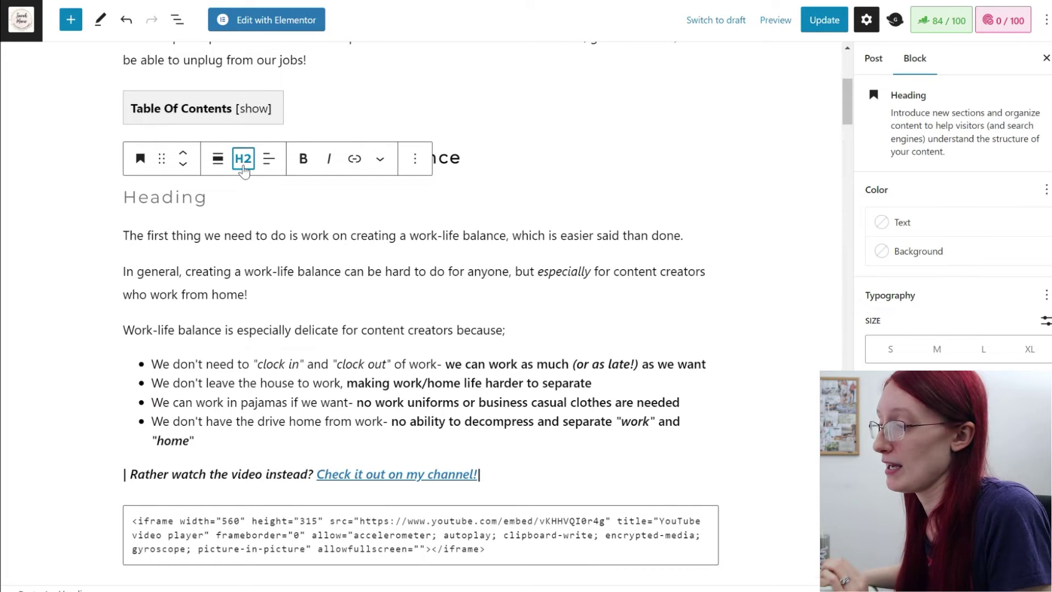
click(243, 160)
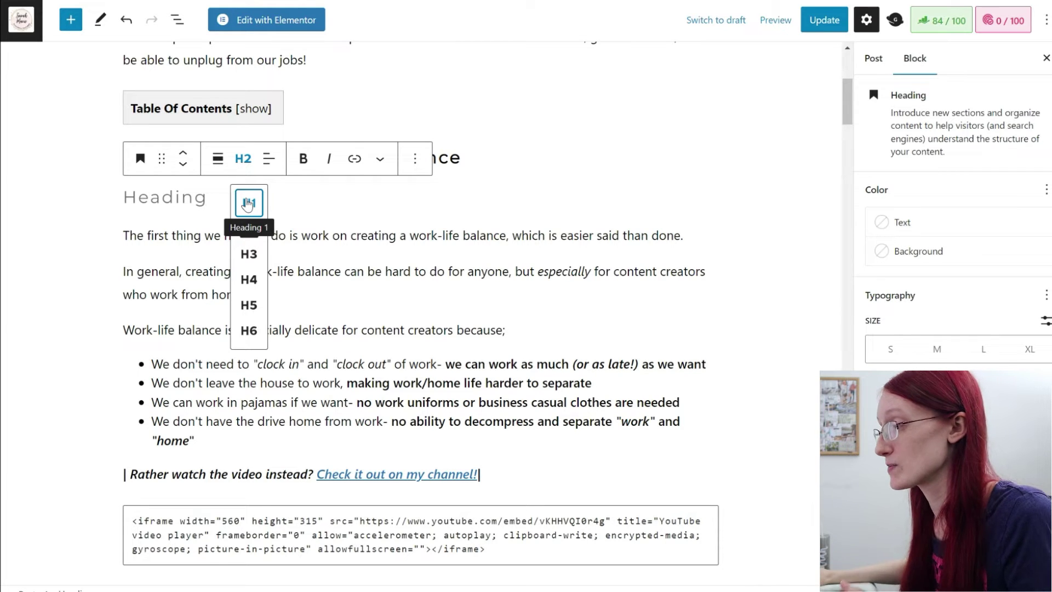
scroll(248, 204, up, 5)
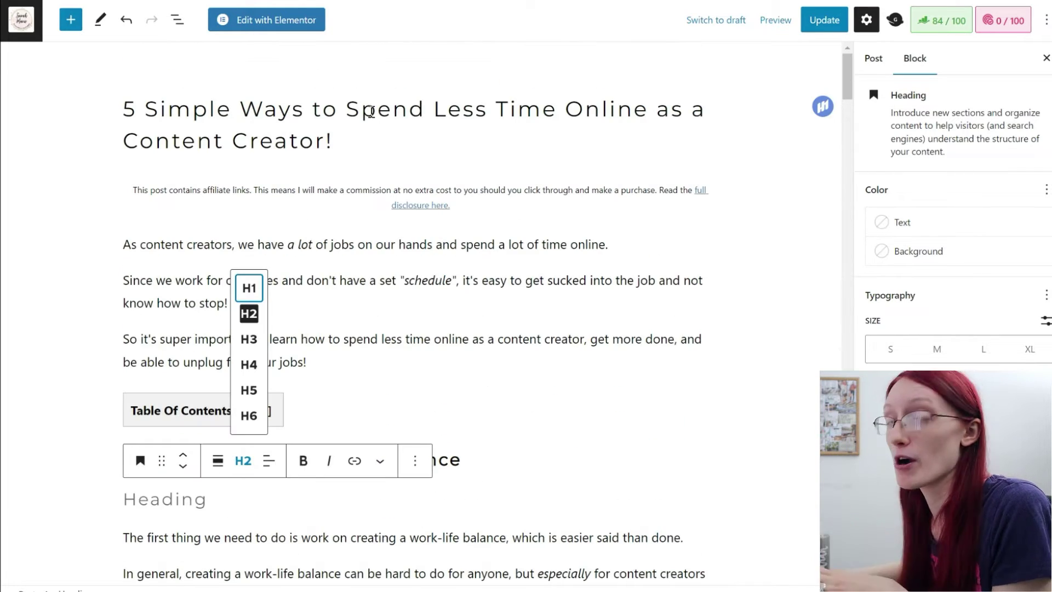
click(372, 107)
scroll(367, 126, down, 3)
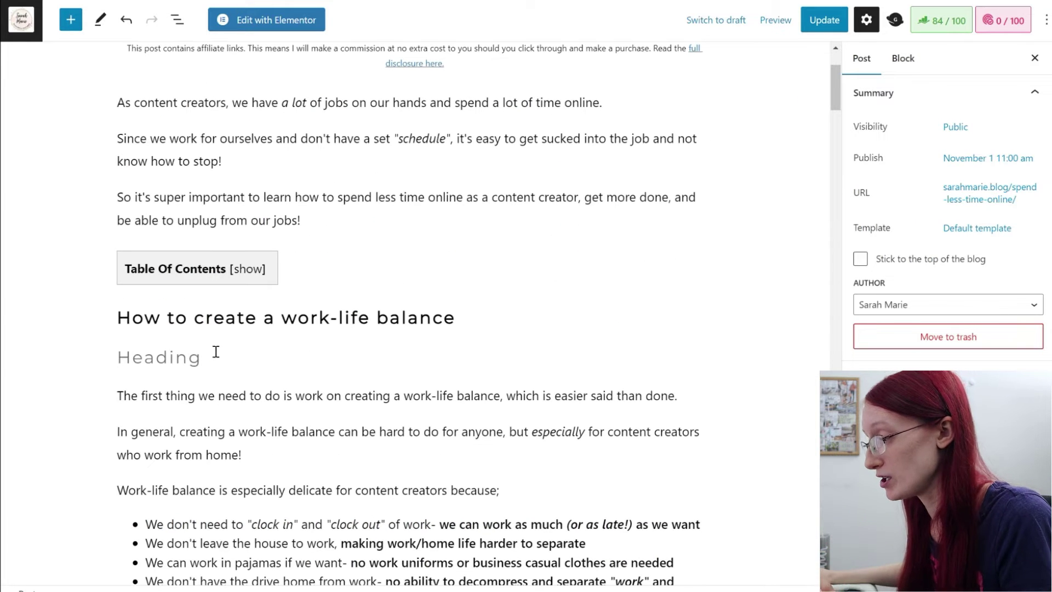
click(211, 357)
click(252, 323)
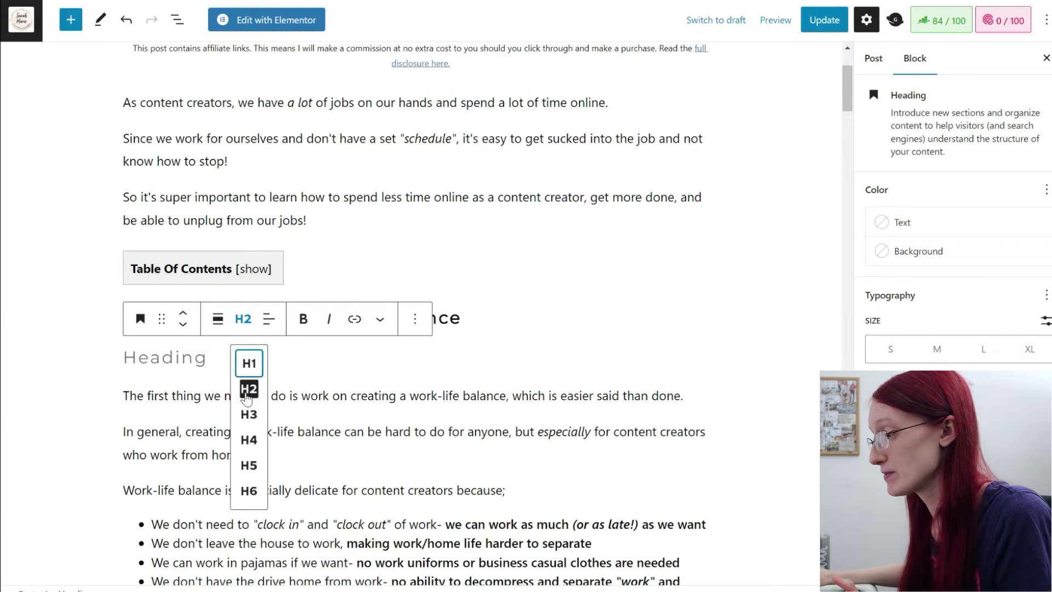
click(350, 355)
click(502, 321)
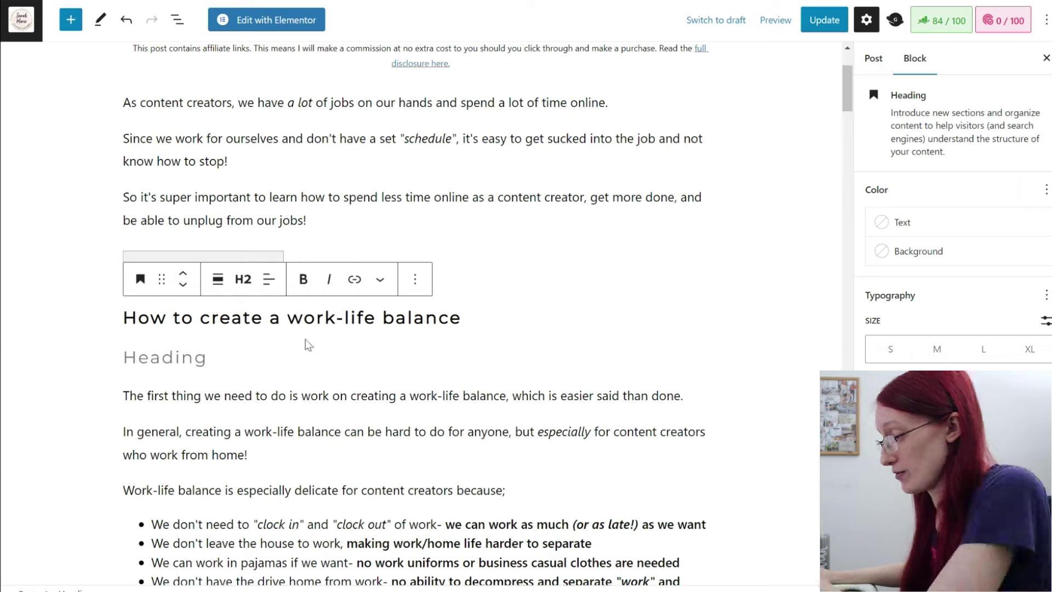
click(263, 356)
key(BackSpace)
scroll(359, 349, down, 10)
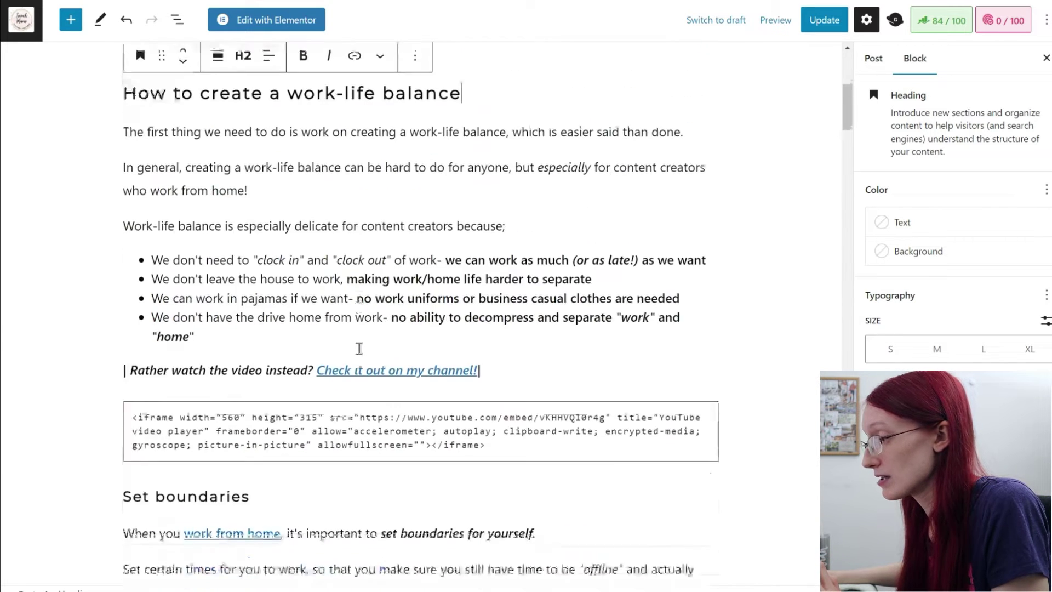
click(203, 197)
click(243, 158)
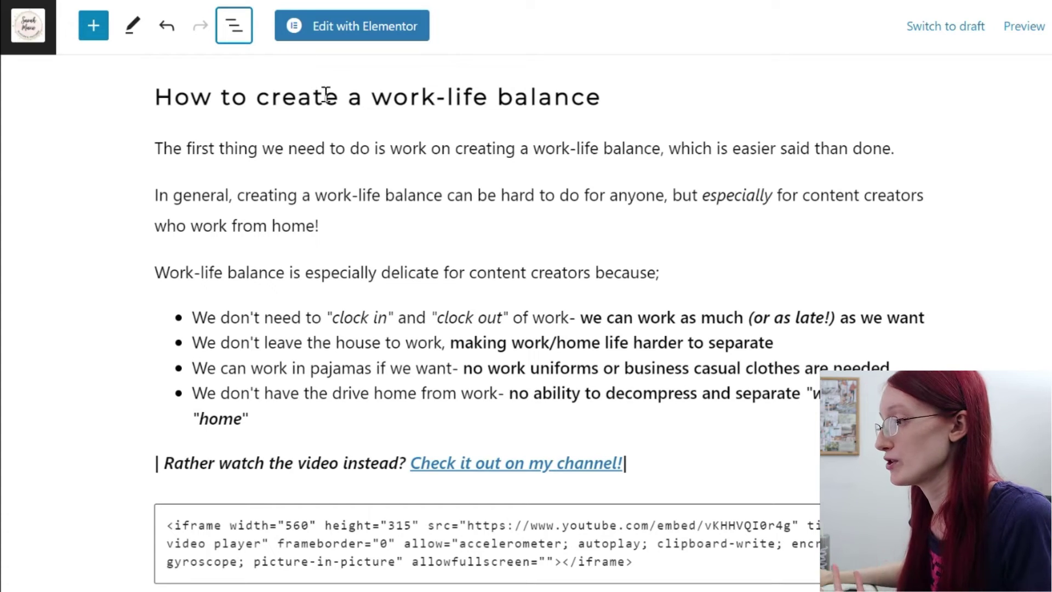
click(234, 33)
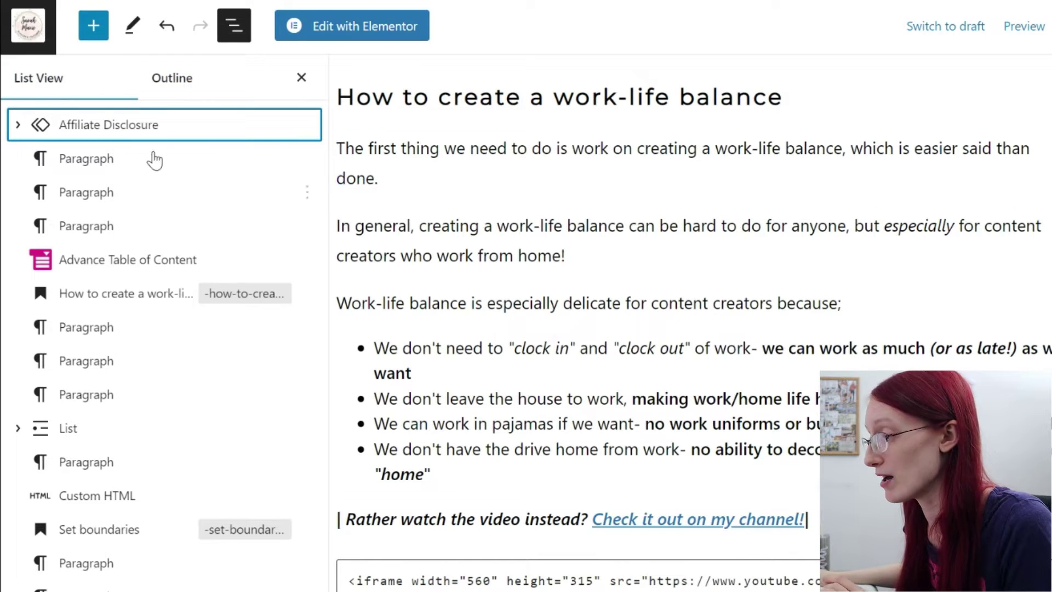
click(173, 80)
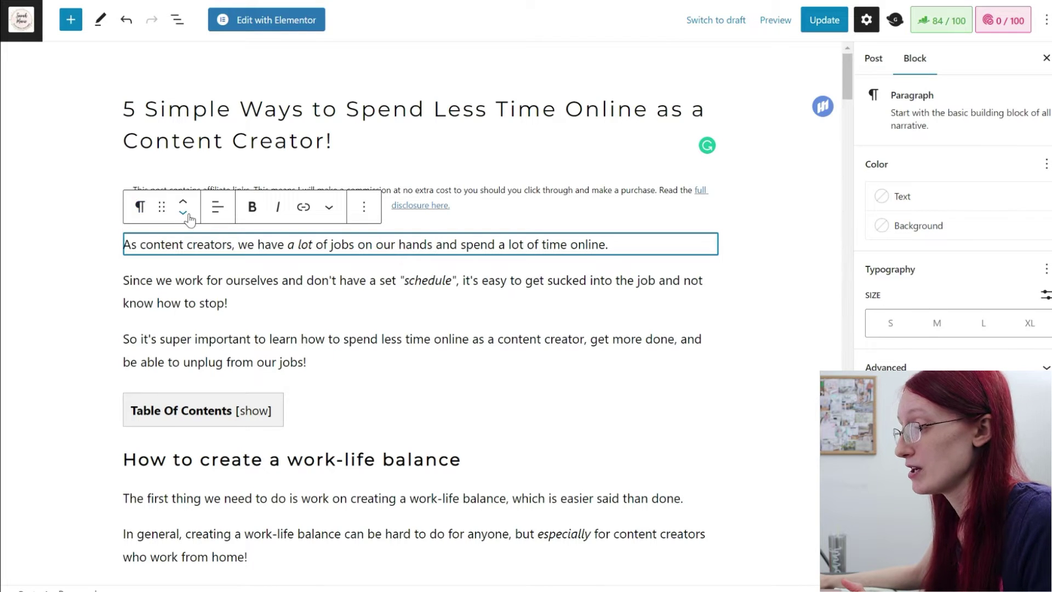
Step: Move the 'As content creators' paragraph down four places, back under the disclosure, and show alignment options
scroll(185, 219, down, 1)
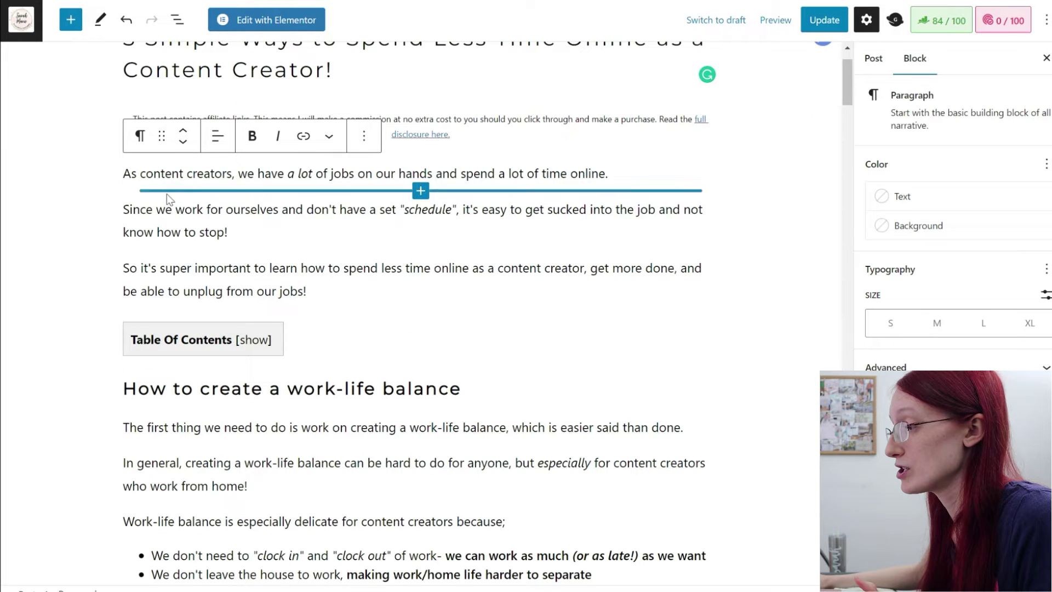
click(183, 143)
click(183, 142)
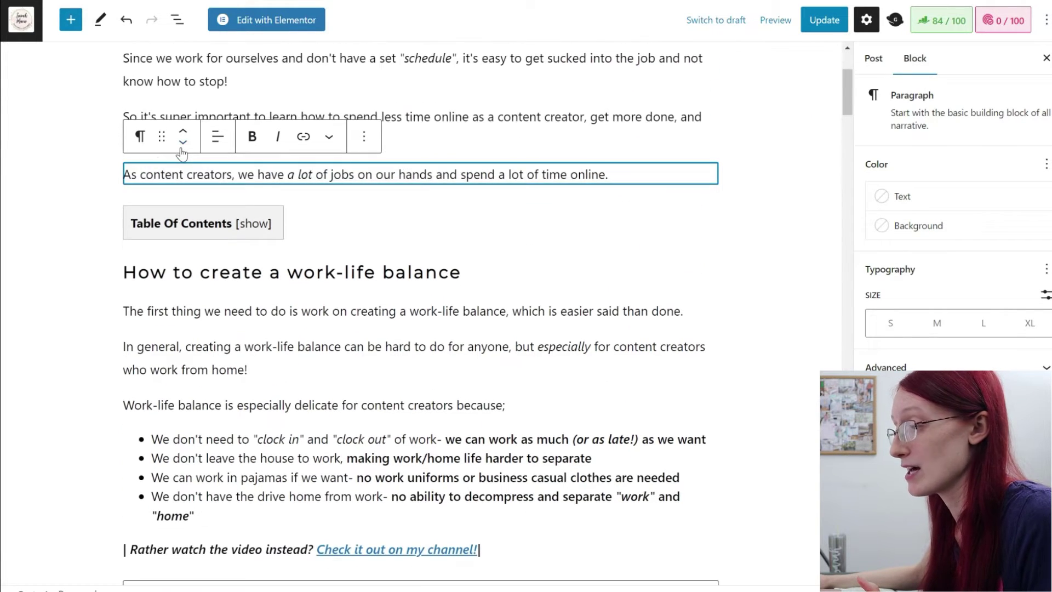
click(183, 143)
click(182, 144)
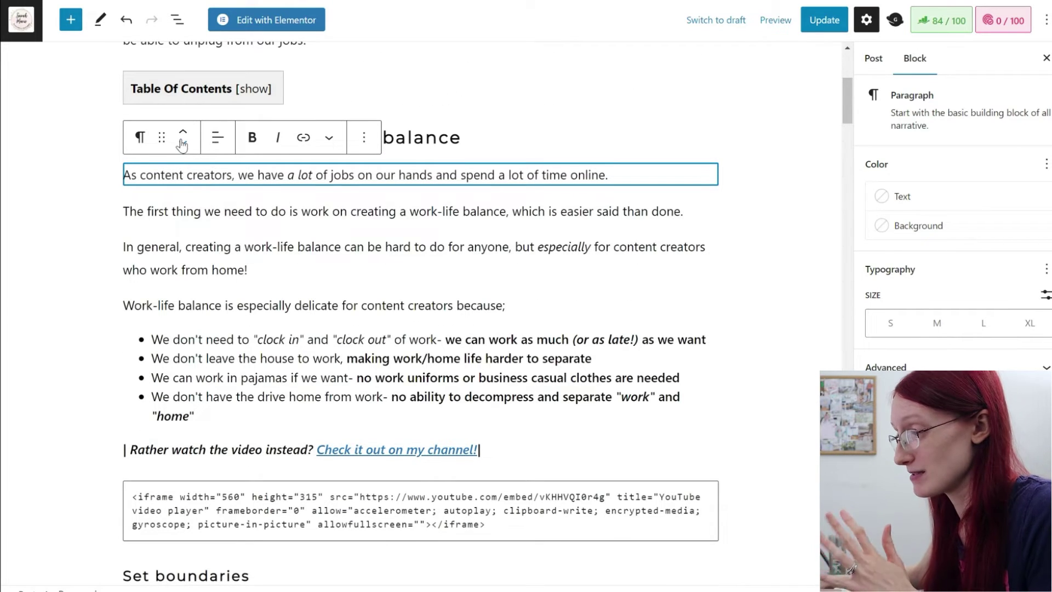
click(183, 142)
click(182, 142)
click(183, 141)
click(183, 141)
click(218, 138)
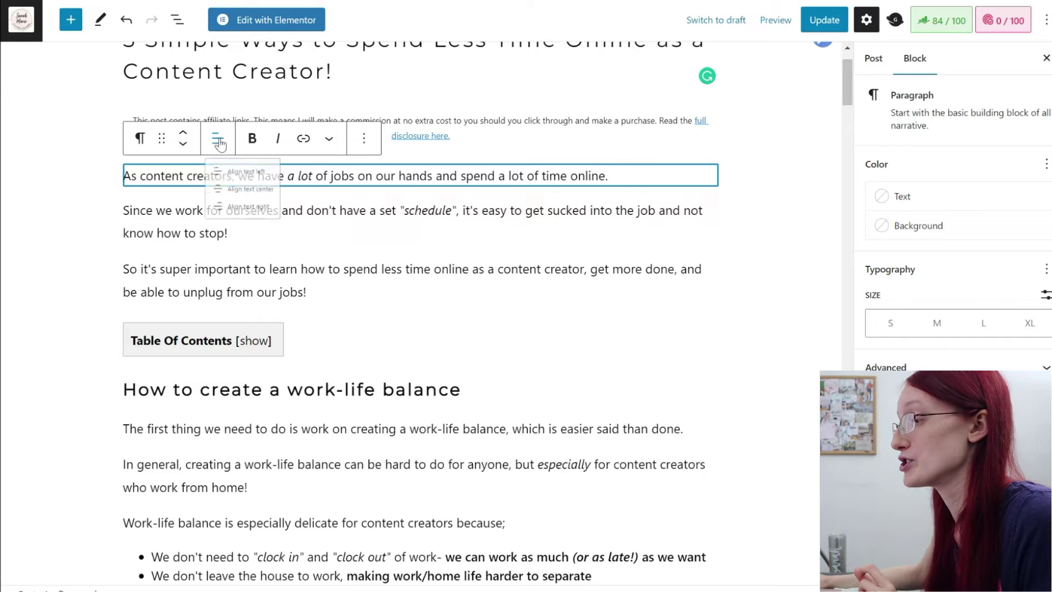
Step: Keep the opening paragraph left-aligned and toggle bold and italic on 'jobs on our hands'
click(327, 176)
drag(329, 175, 432, 184)
click(252, 138)
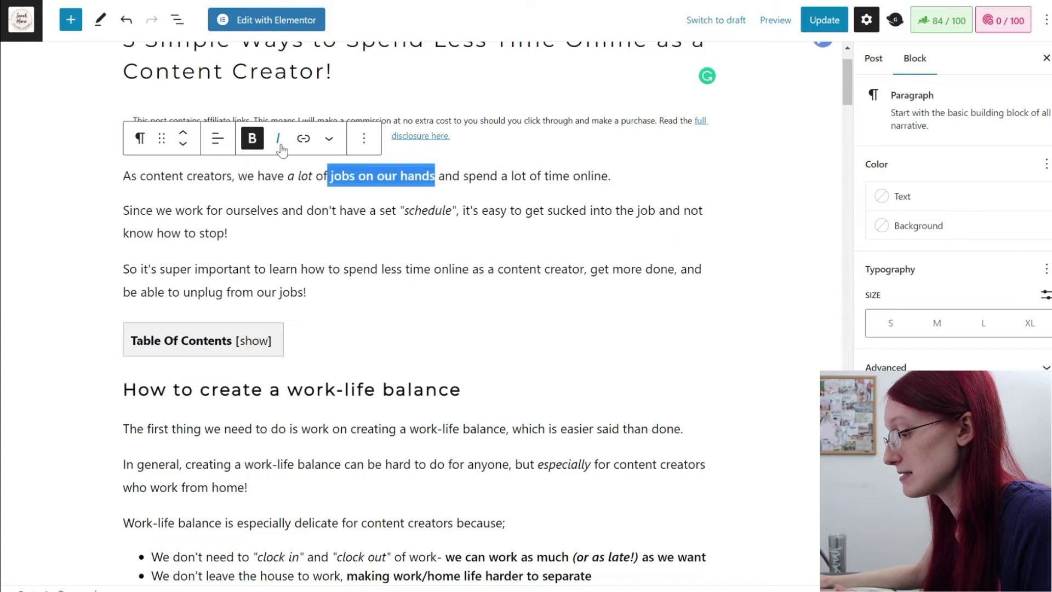
click(252, 138)
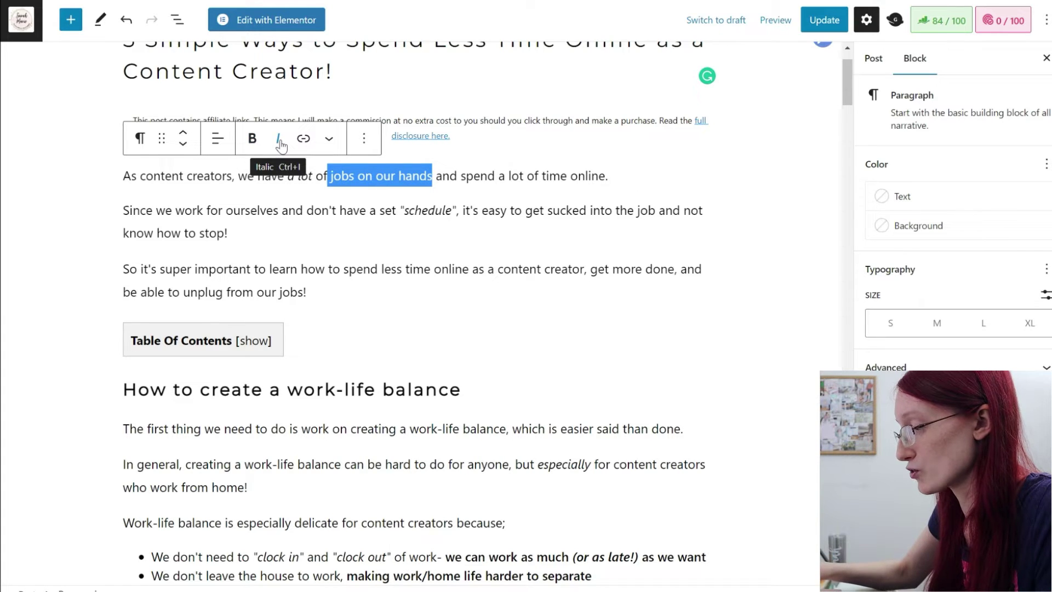
click(279, 141)
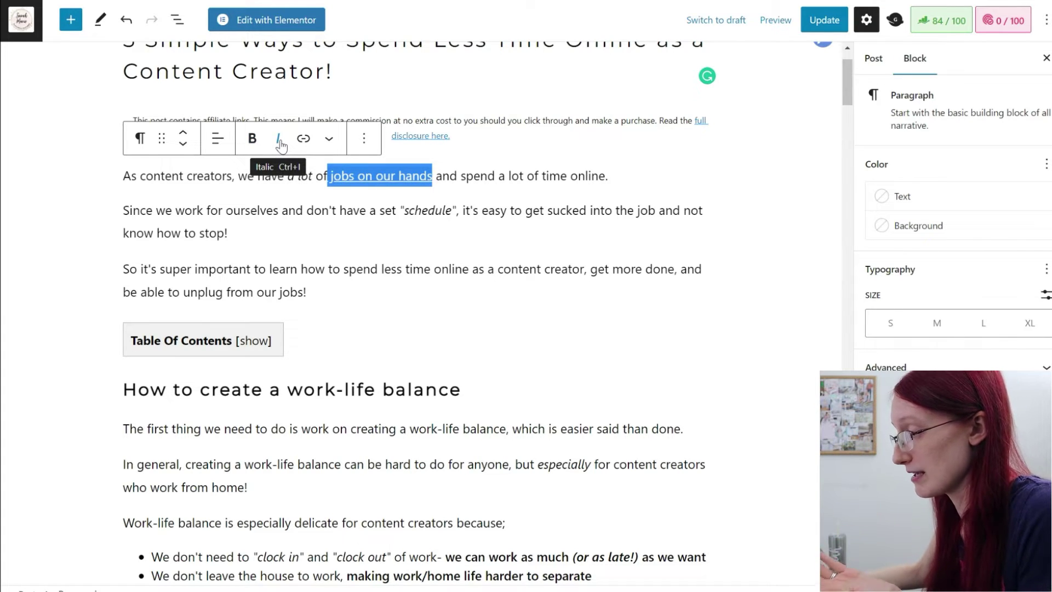
Step: Reselect 'jobs on our hands' and start adding a link to it
click(456, 180)
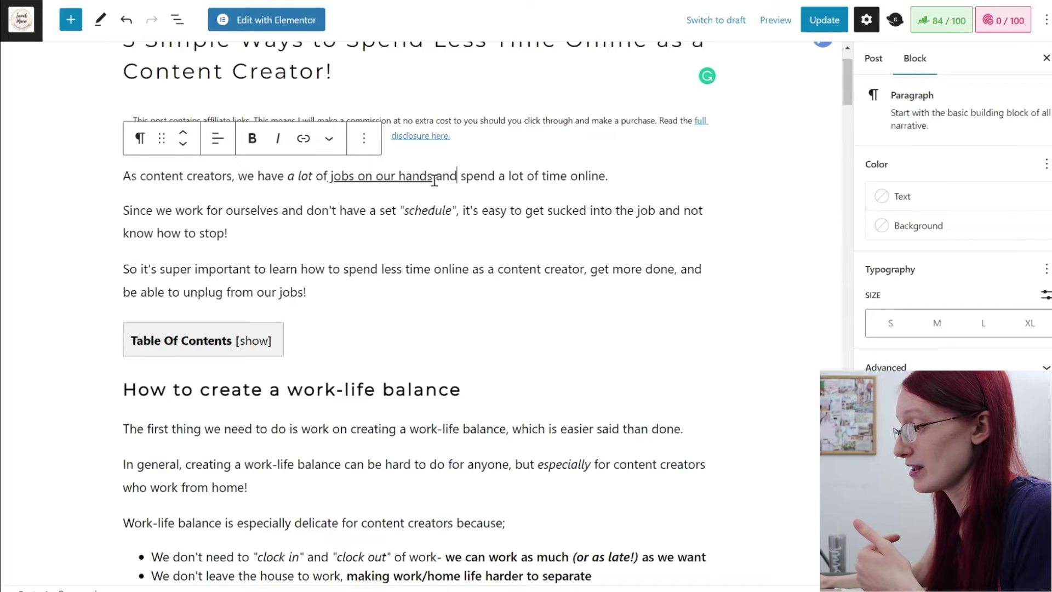
drag(434, 180, 329, 184)
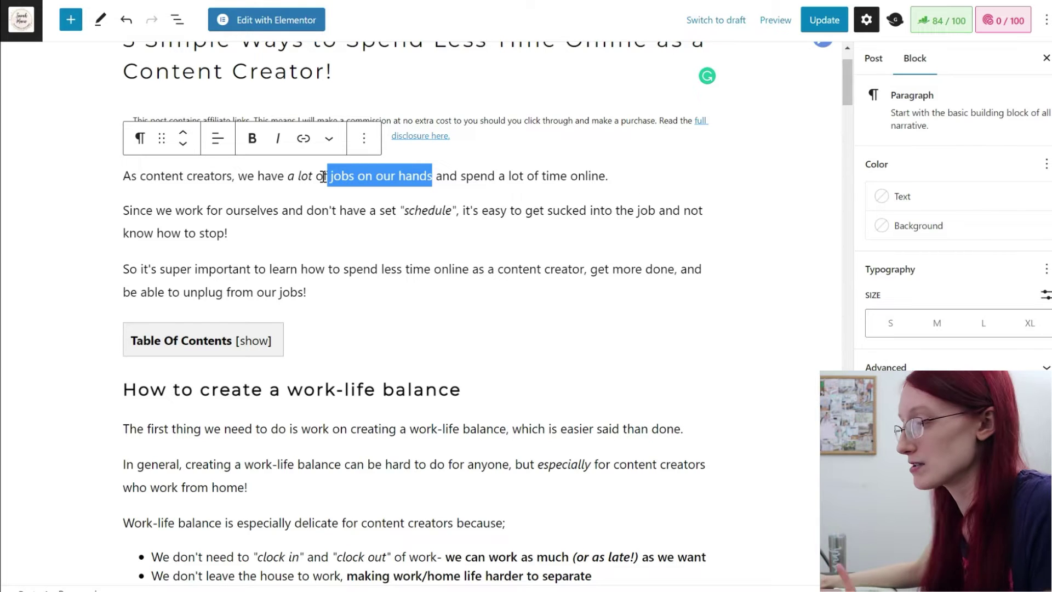
click(303, 139)
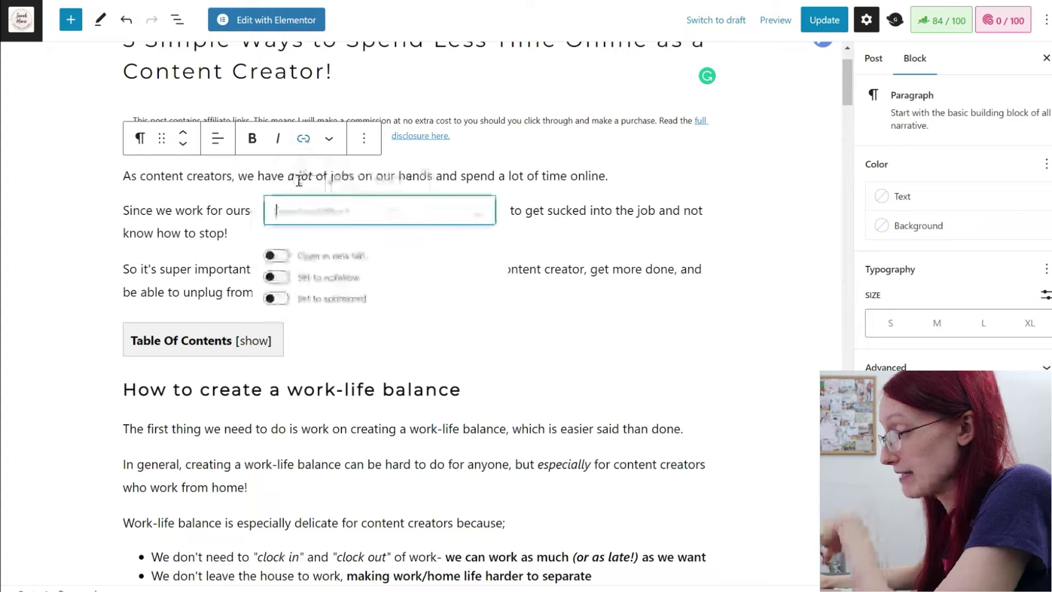
Step: Browse the paragraph's extra formatting, options menu, text and background colours, then expand Advanced
click(329, 139)
click(365, 139)
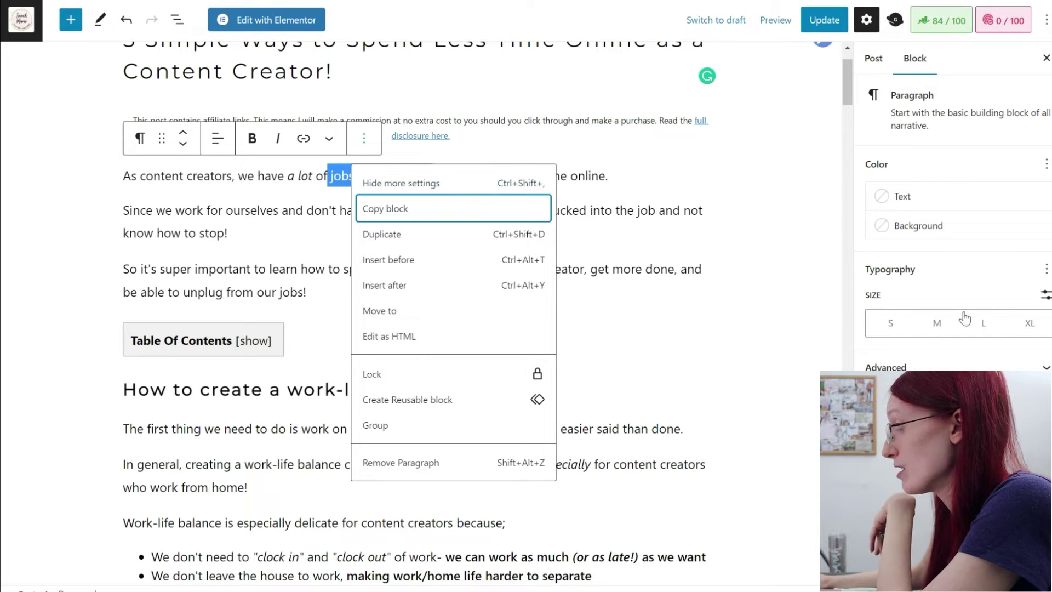
click(918, 204)
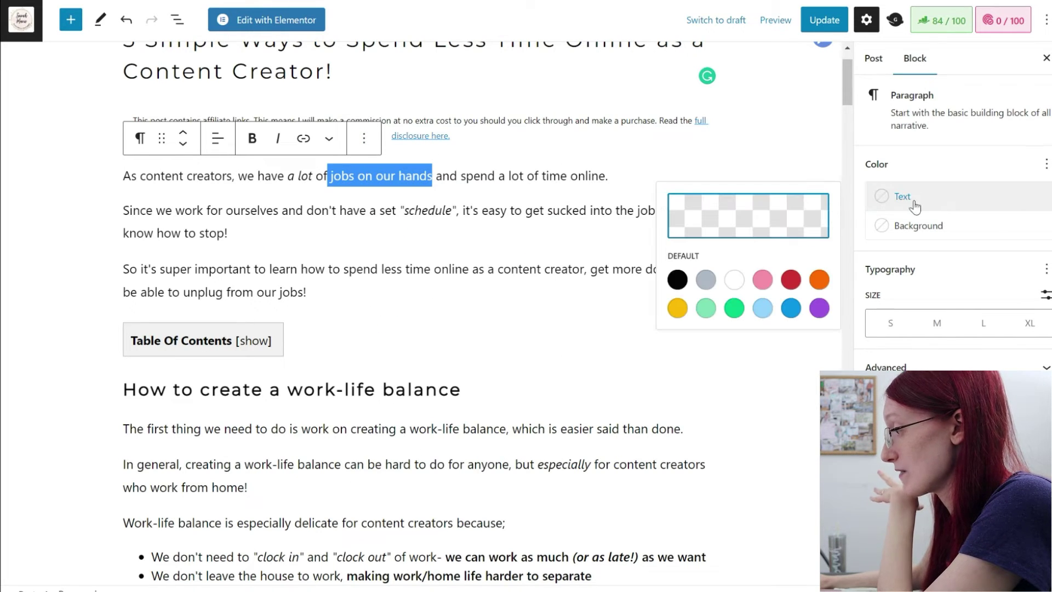
click(903, 234)
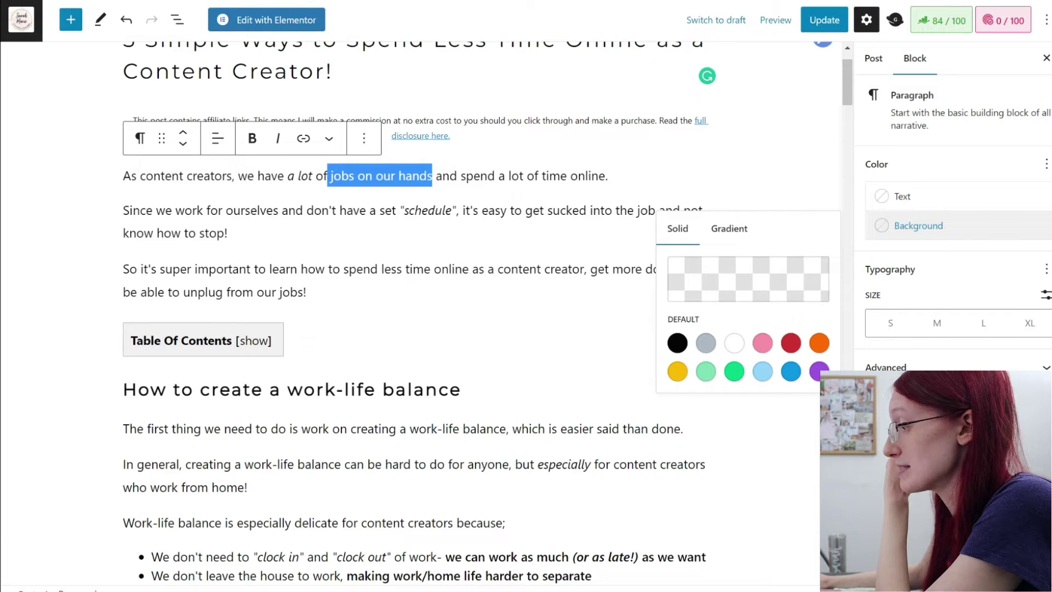
click(1046, 369)
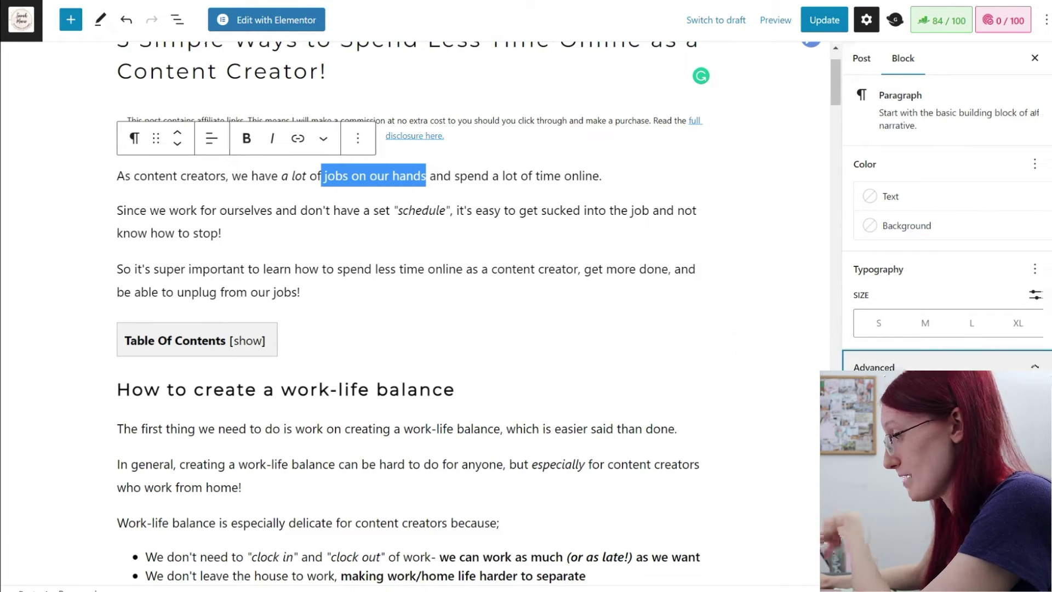